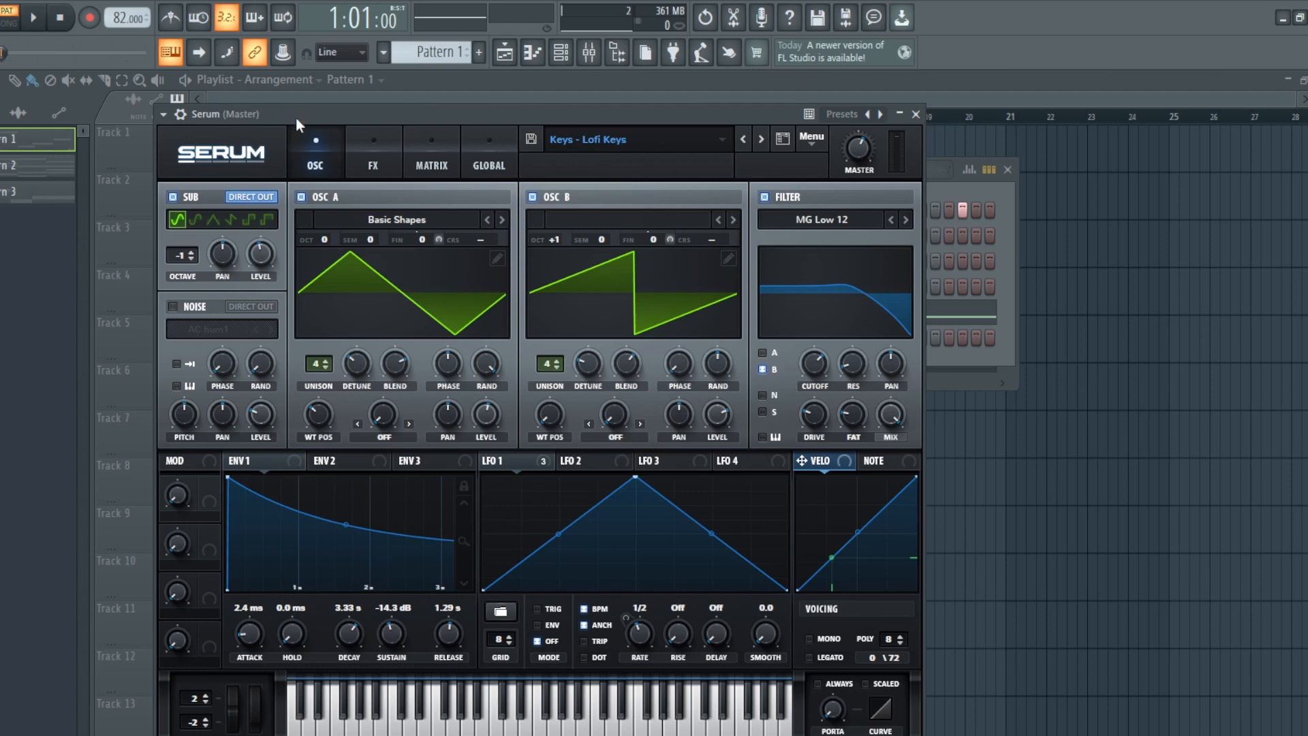
- Look over the Lofi Keys preset's effects and oscillator settings, and play the pattern to hear the sound
left_click(376, 148)
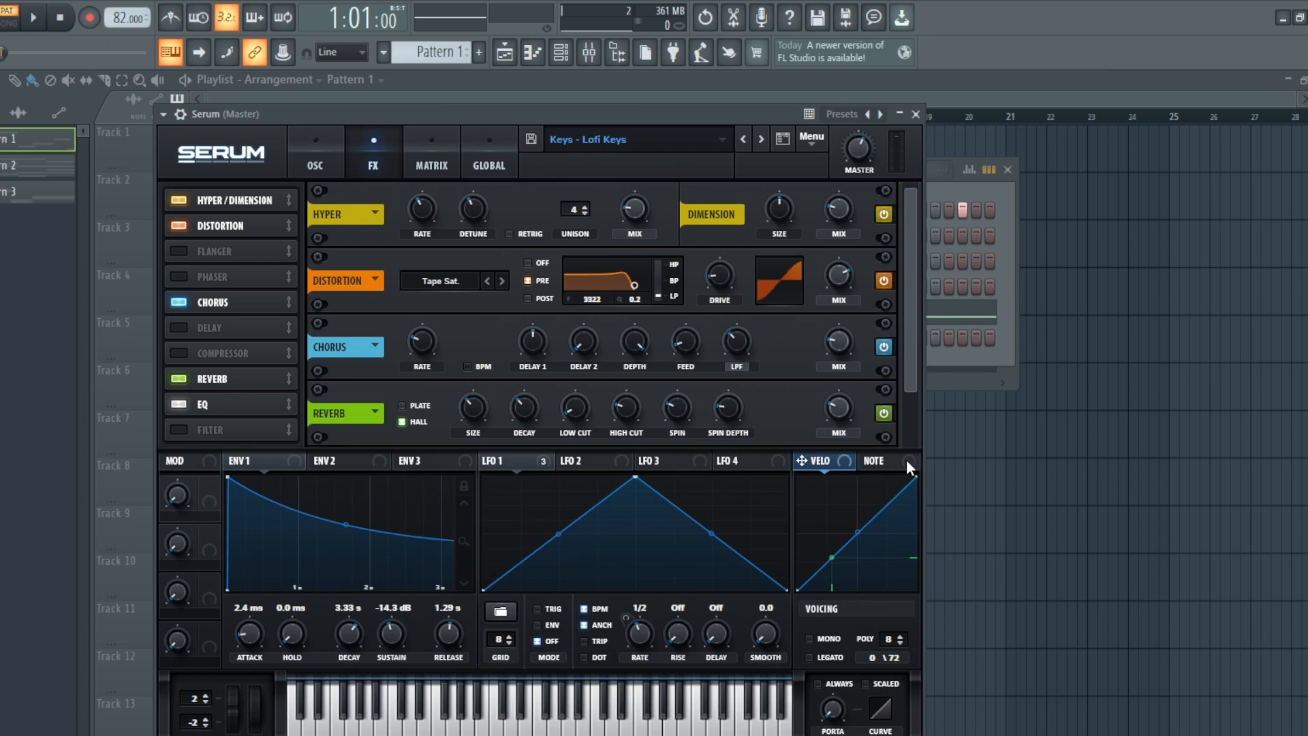
left_click(310, 143)
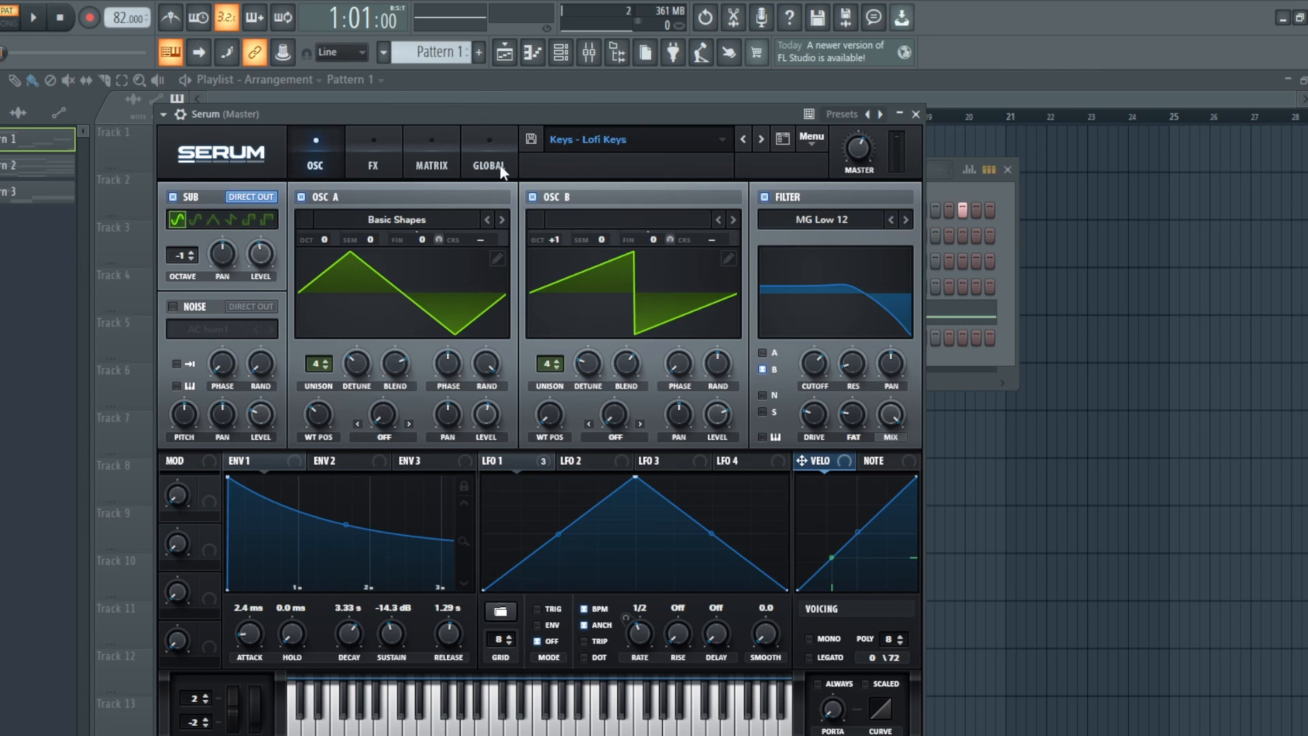
left_click(32, 17)
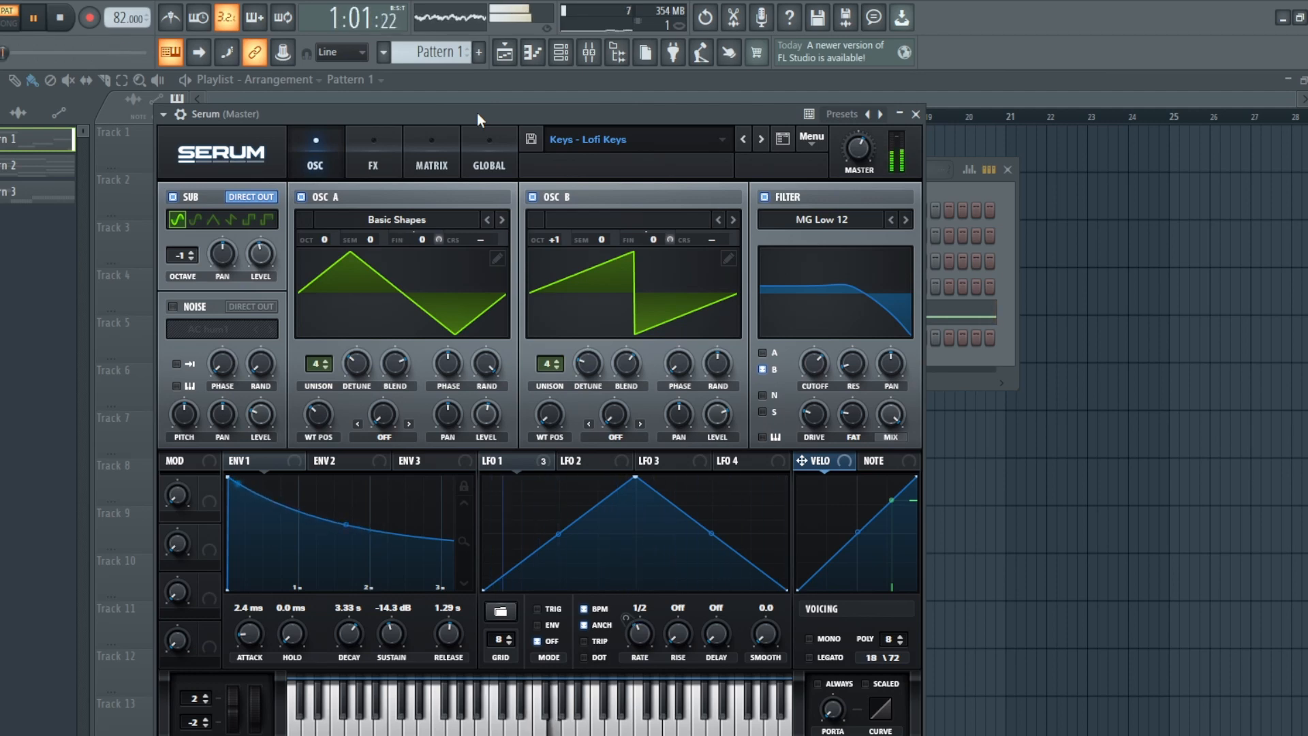
left_click(68, 28)
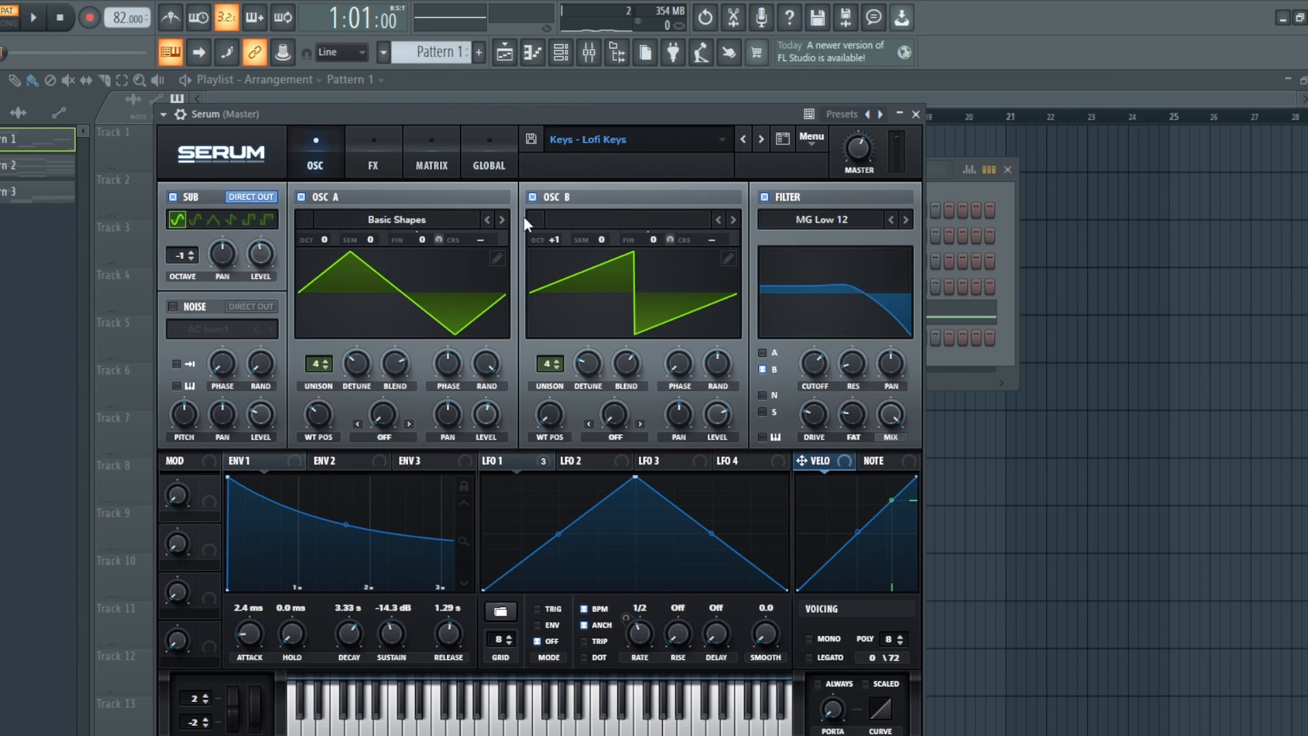
- Bypass the Tape Sat. distortion effect, play the pattern to compare, re-enable the distortion and stop playback
left_click(363, 152)
left_click(317, 150)
left_click(380, 153)
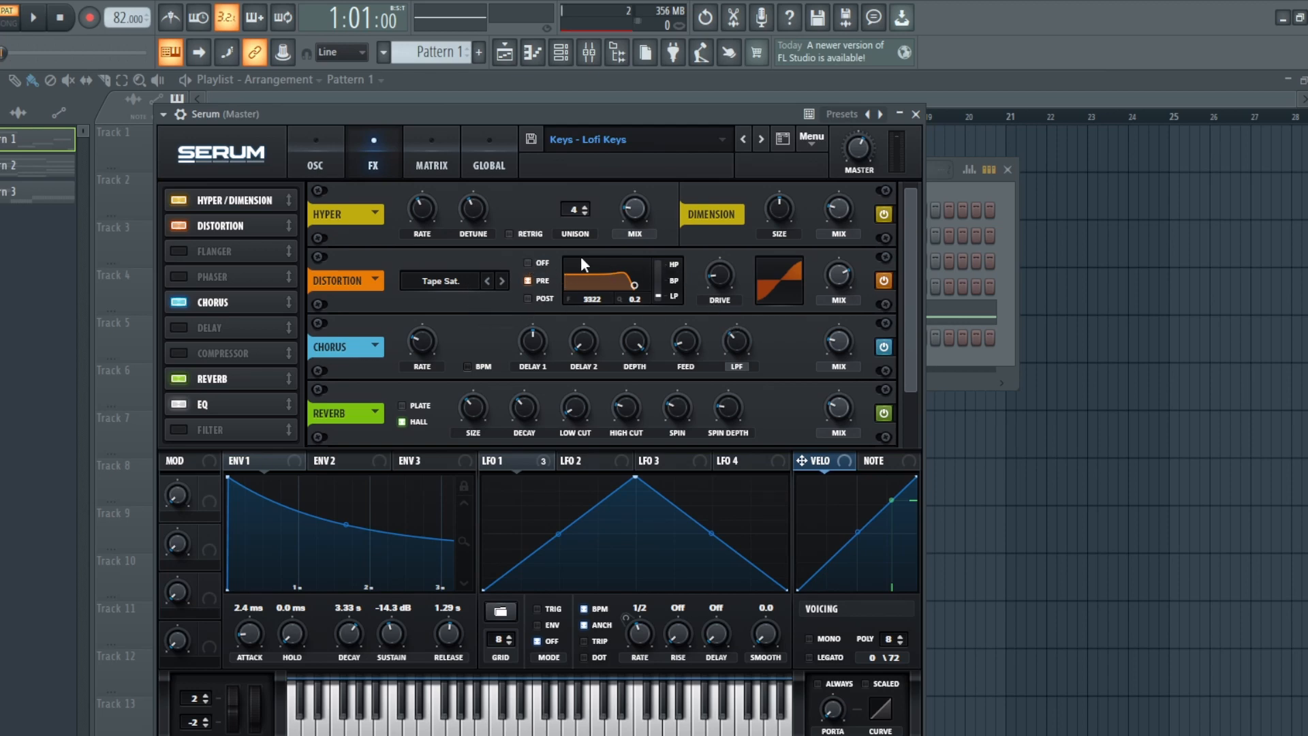
left_click(884, 279)
key("space")
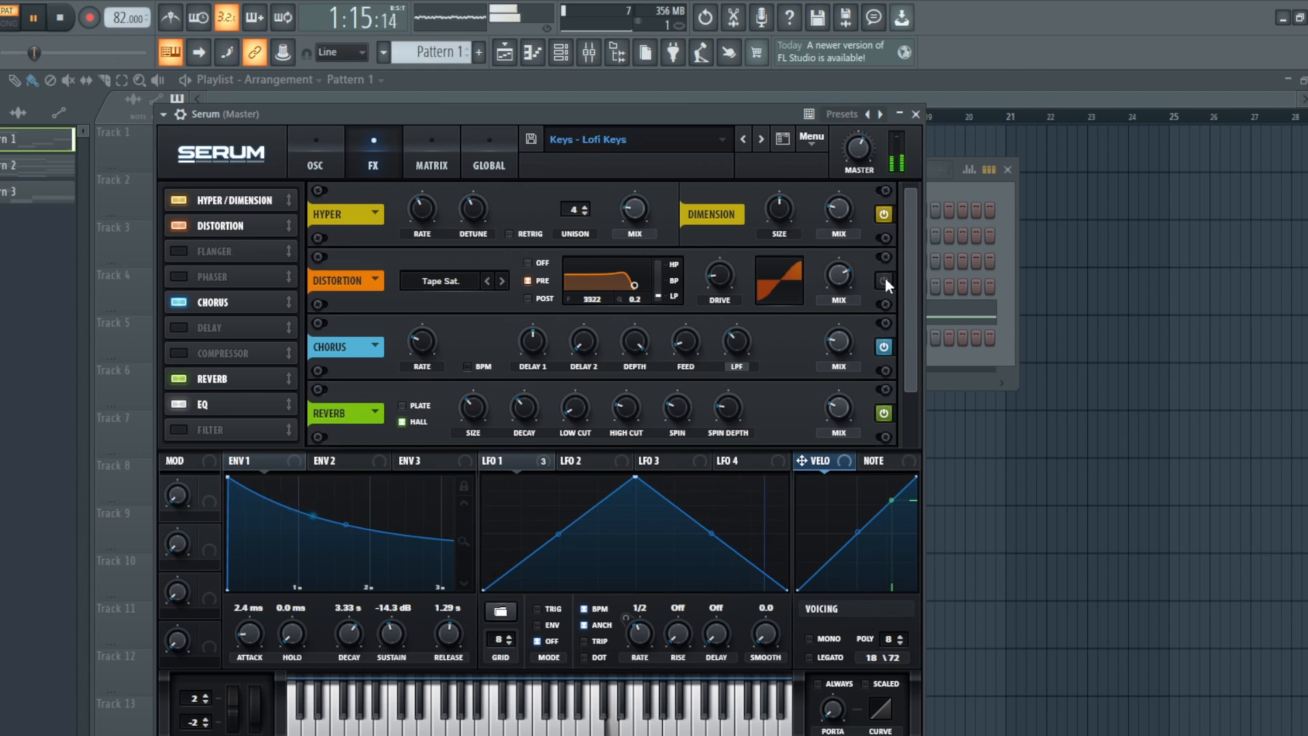
left_click(884, 280)
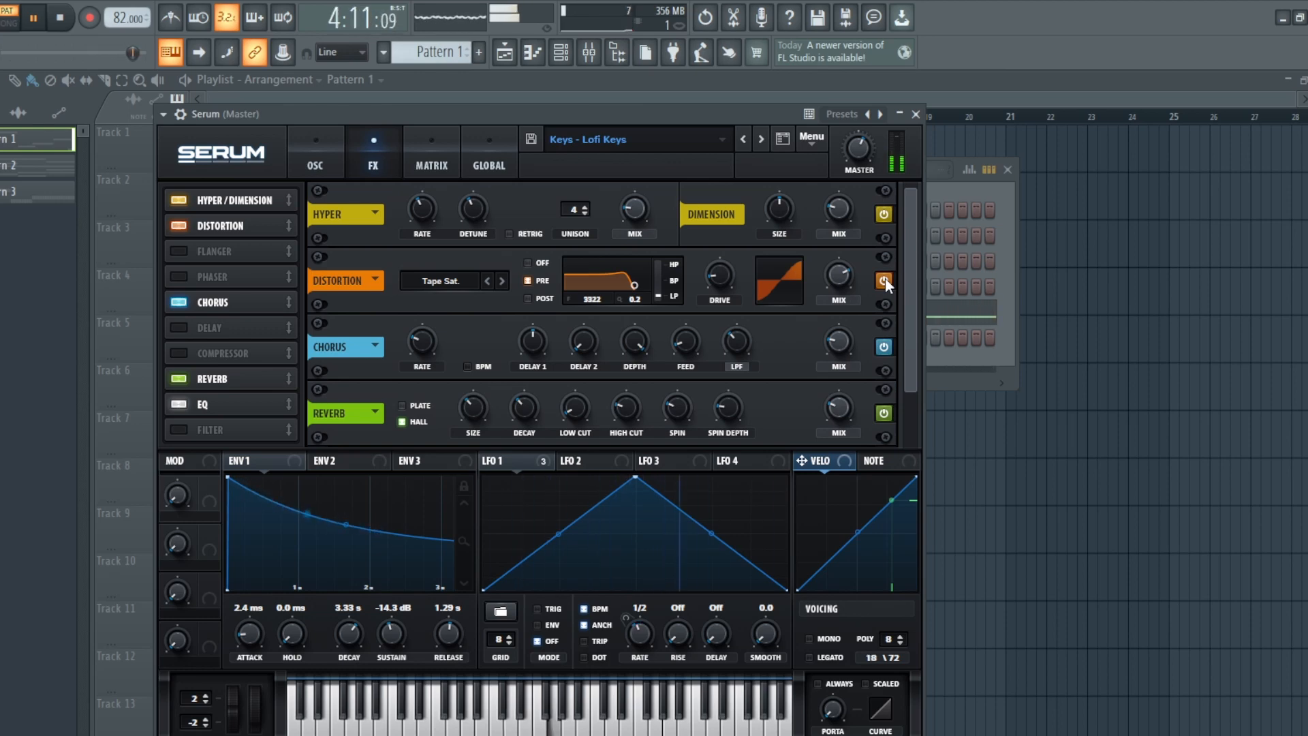
key("space")
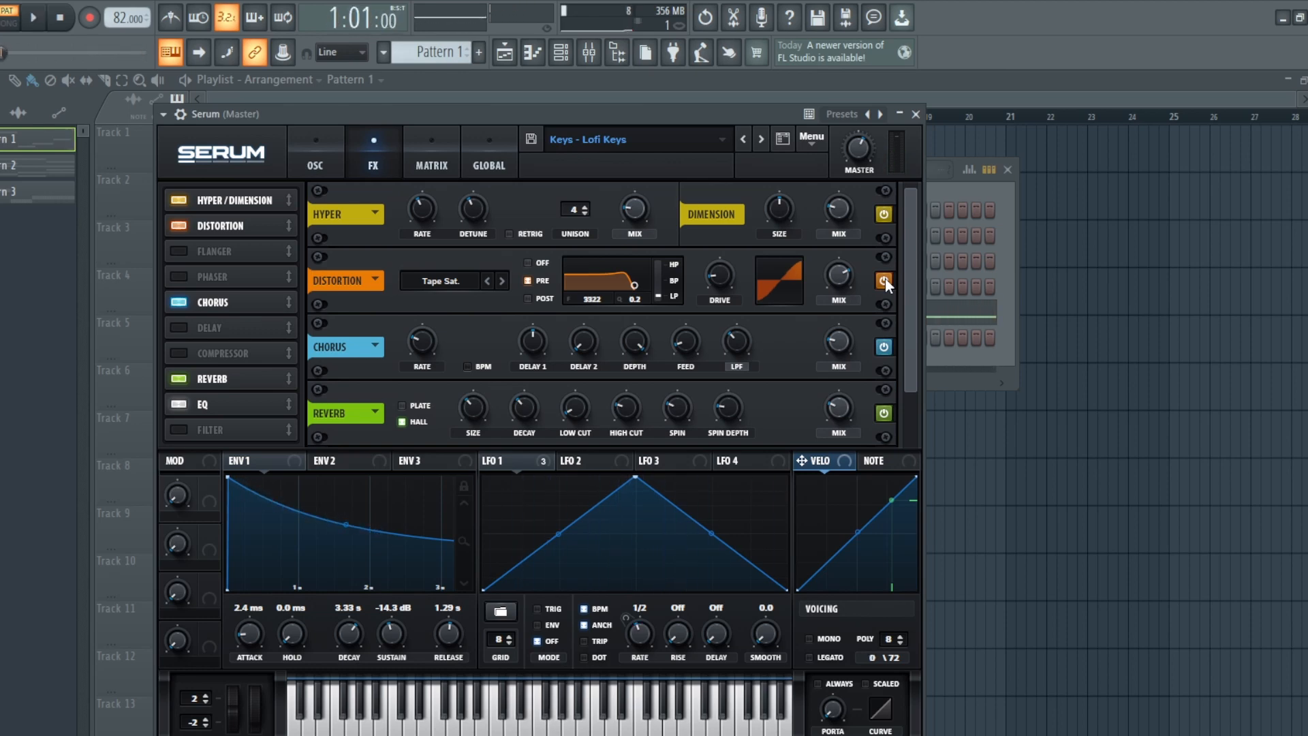
- Switch the distortion's filter to Off, play the pattern to compare, and return it to Pre before stopping playback
left_click(529, 266)
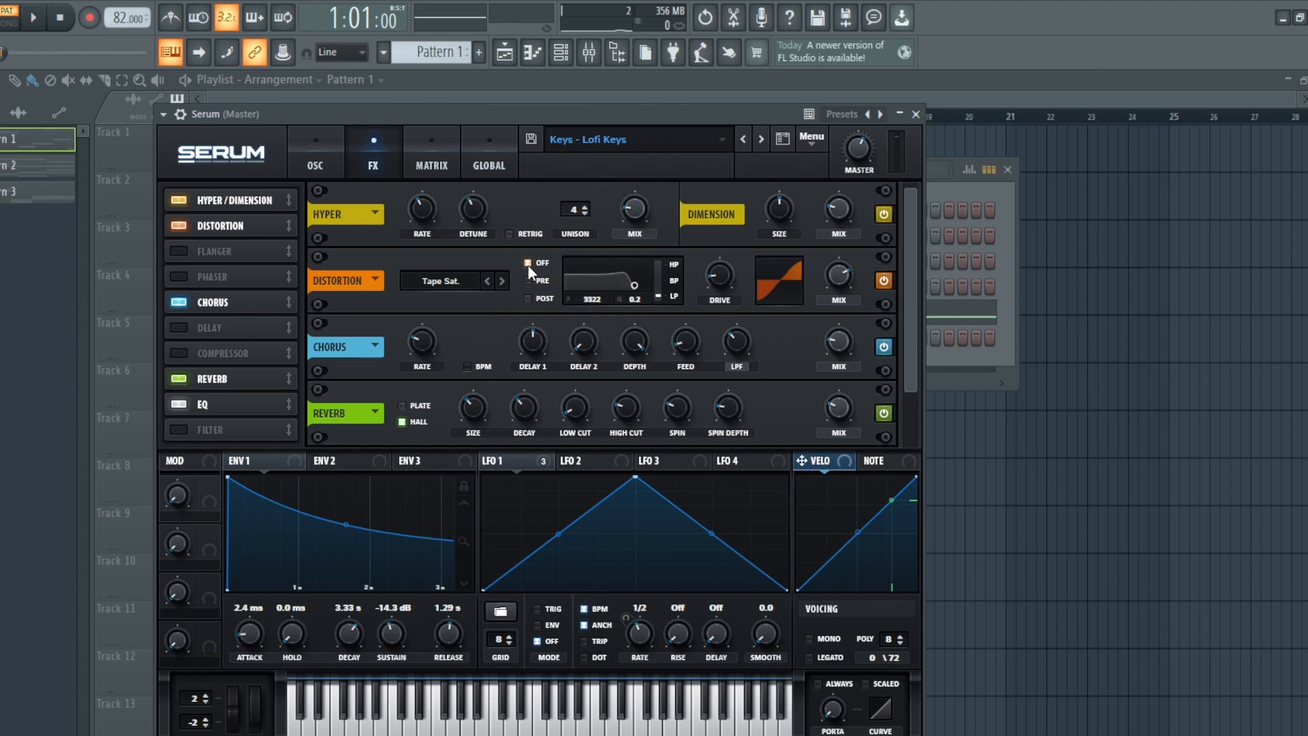
key("space")
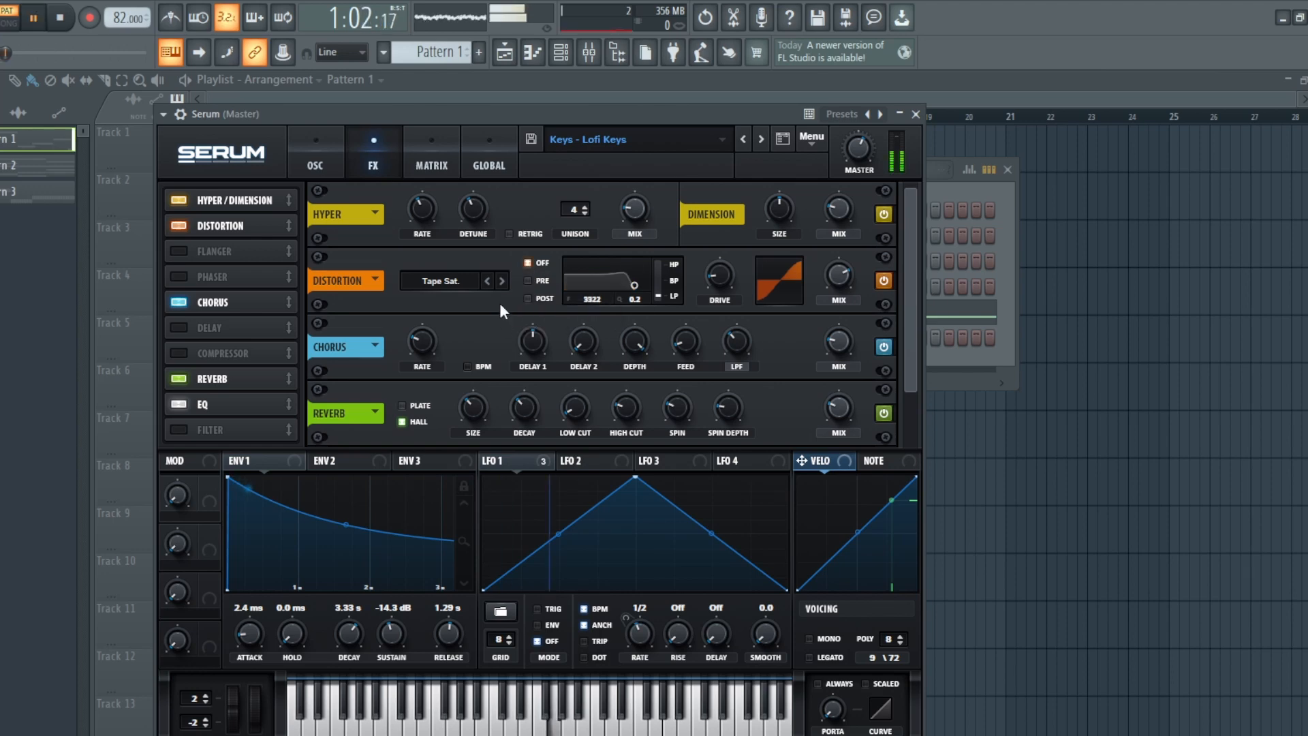
left_click(529, 280)
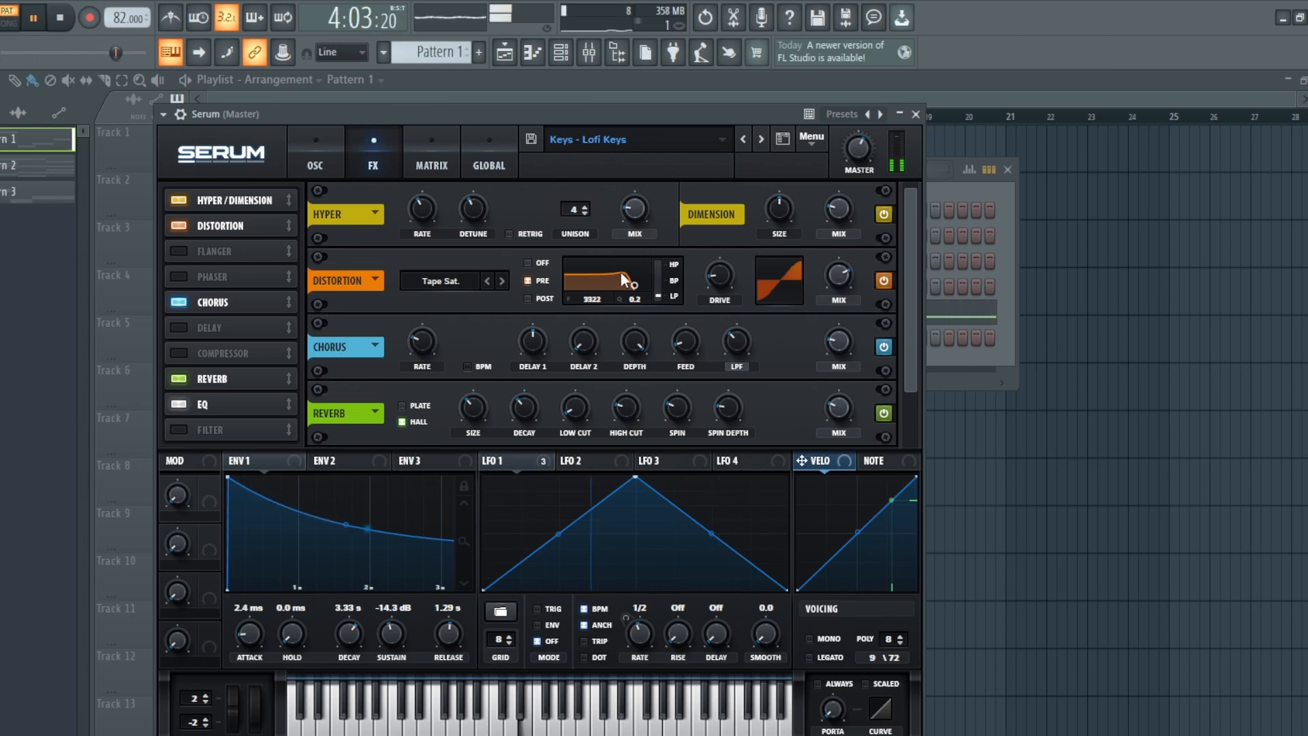
key("space")
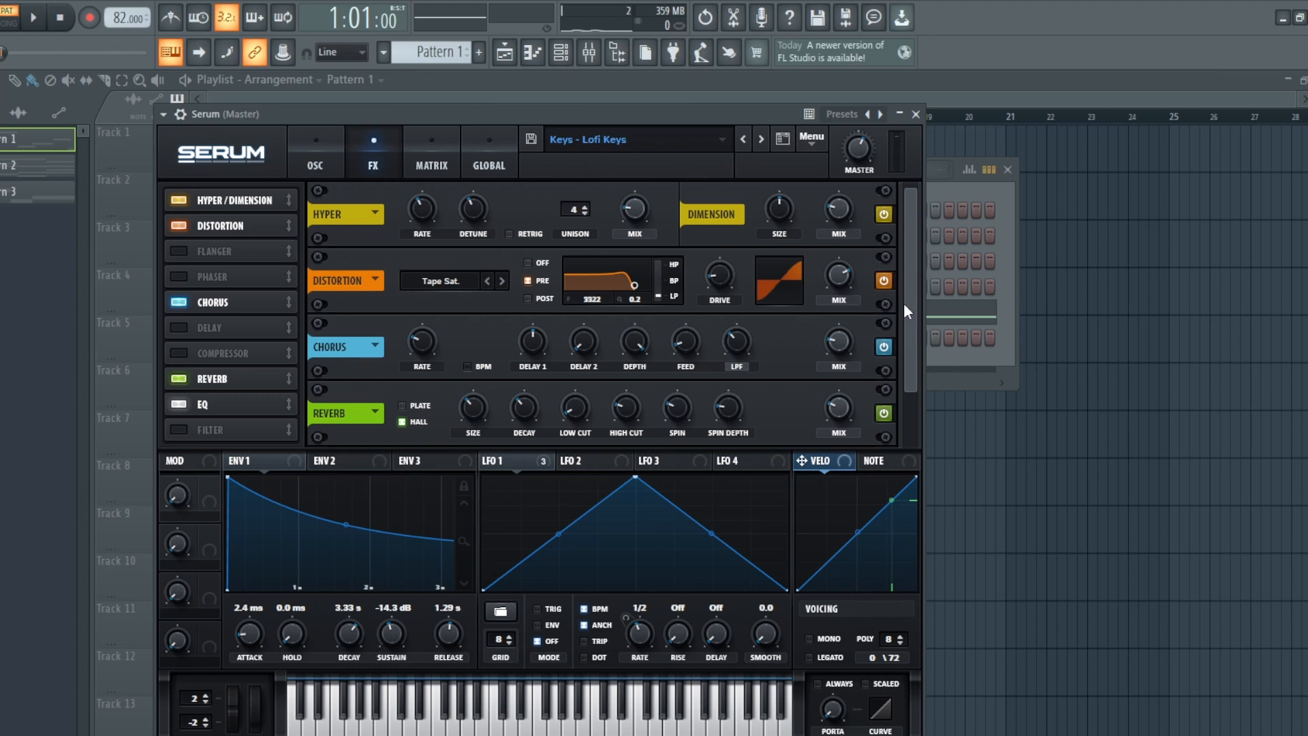
- Look through the rest of the effects rack down to the EQ
scroll(907, 312, "down", 1)
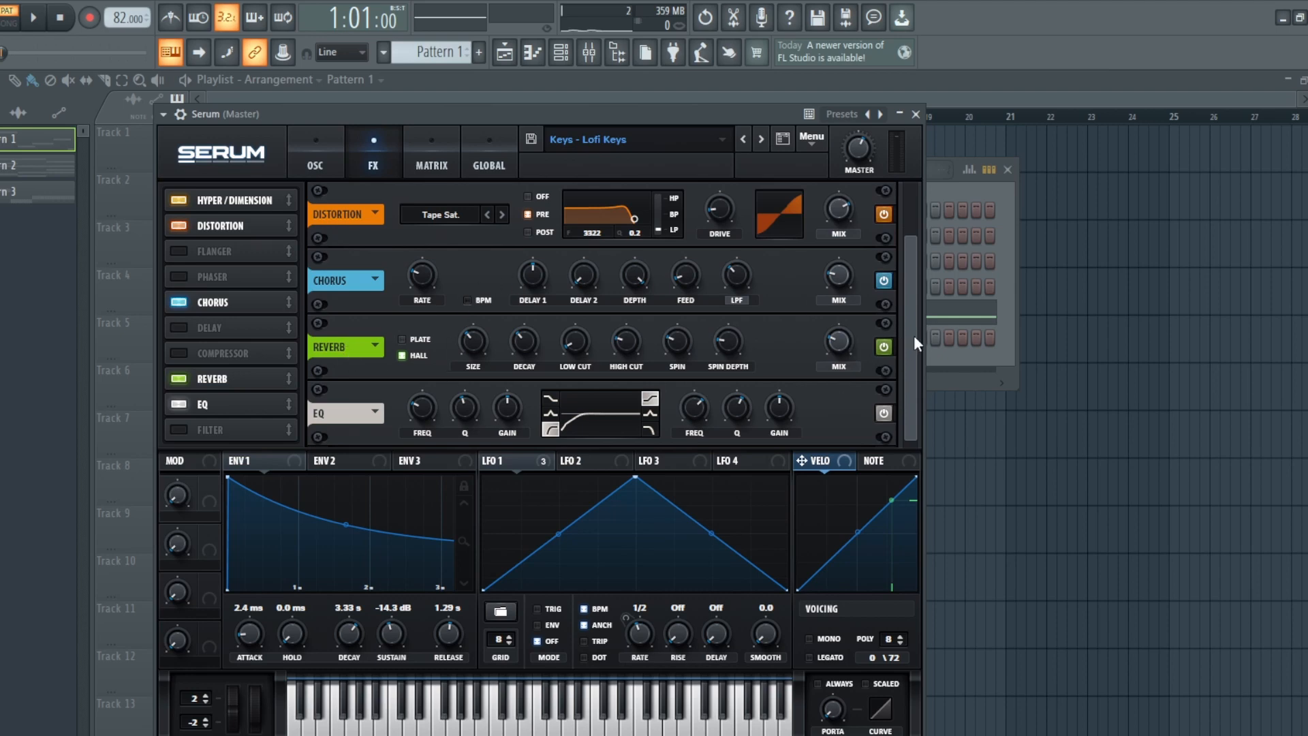
scroll(913, 336, "up", 1)
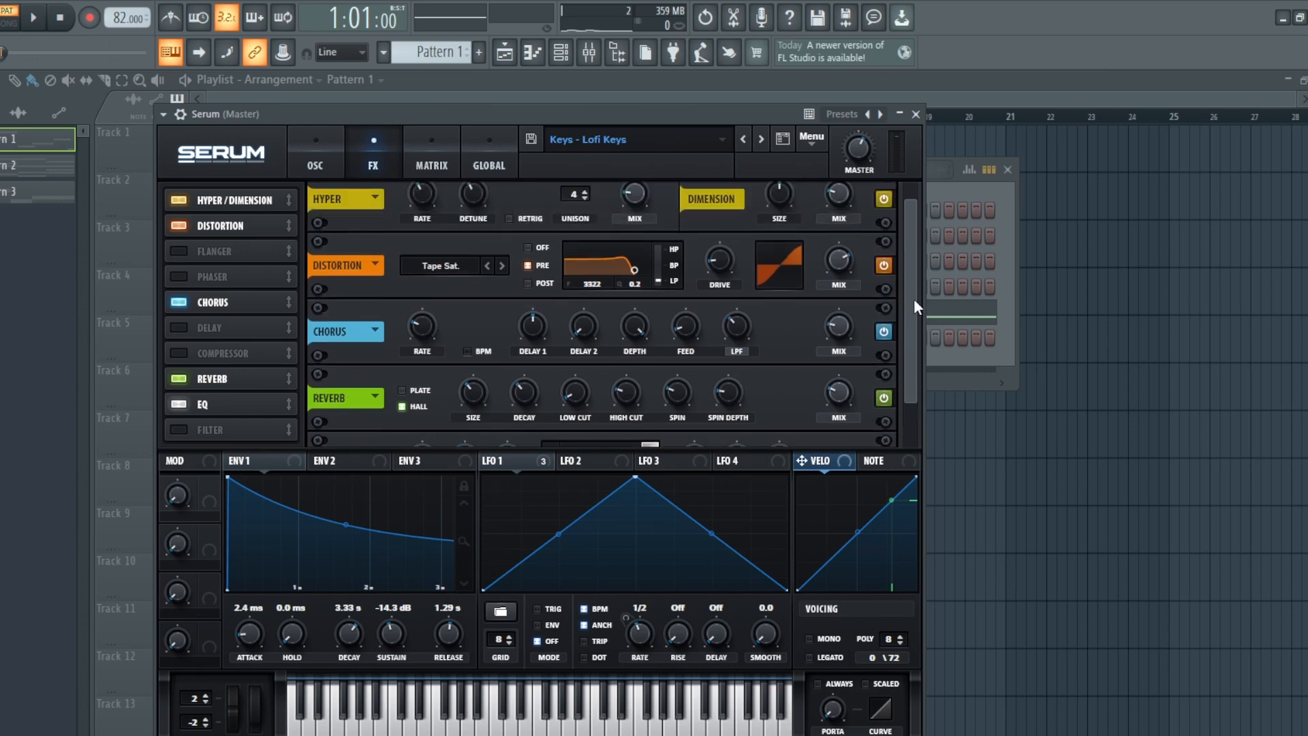
scroll(908, 258, "down", 1)
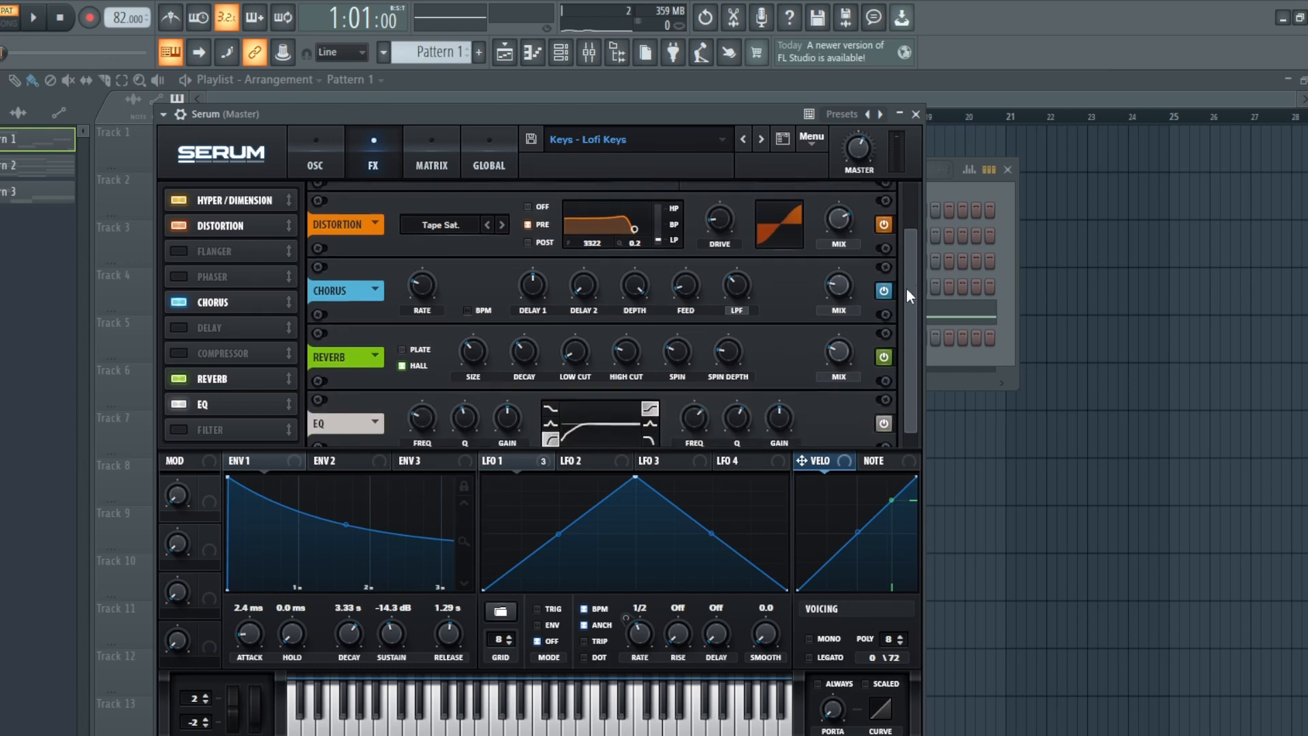
scroll(906, 289, "up", 1)
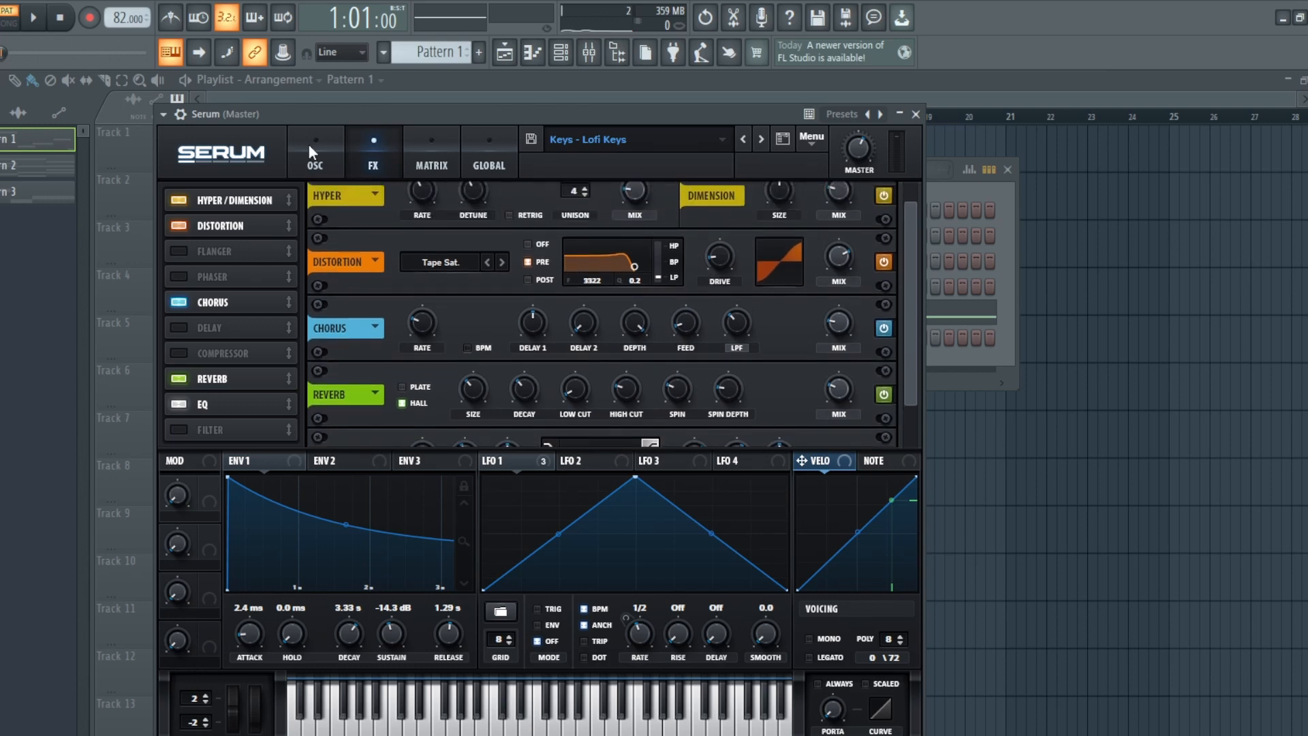
- Bypass the MG Low 12 filter on the oscillator page, play the pattern to compare, and re-enable the filter
left_click(311, 150)
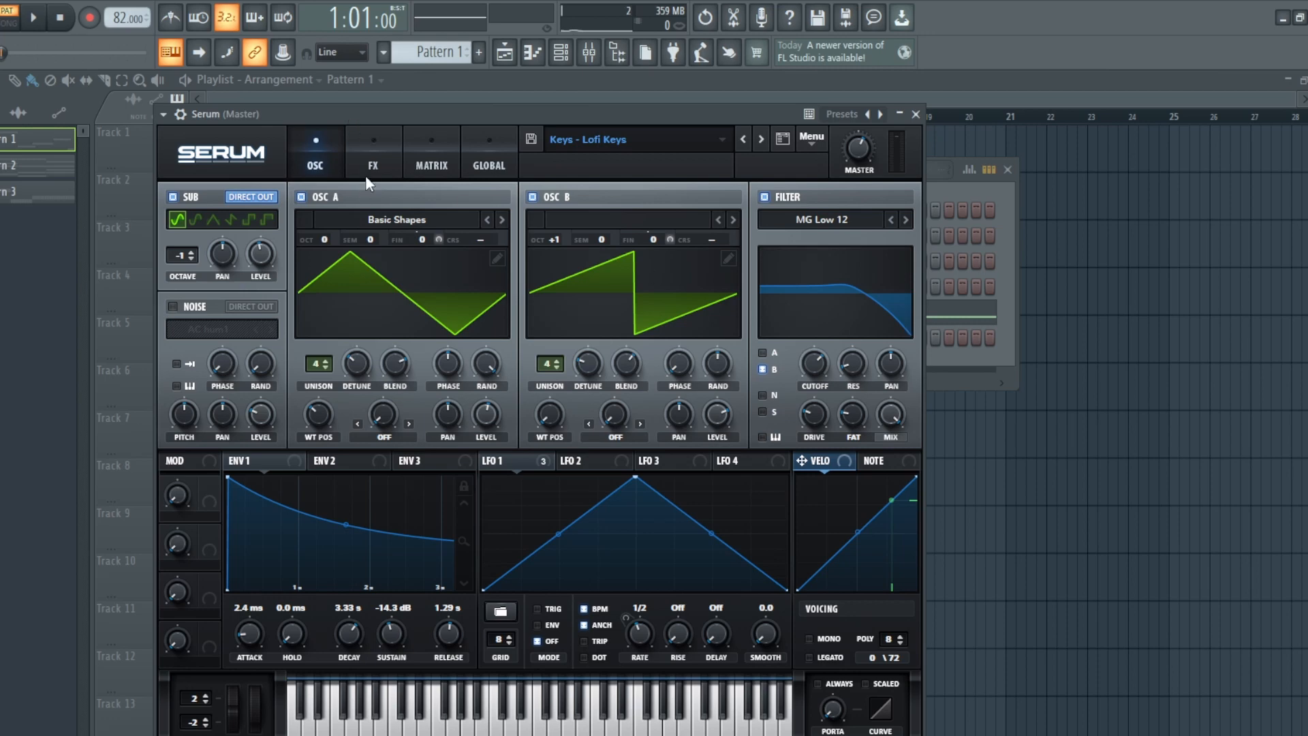
left_click(764, 198)
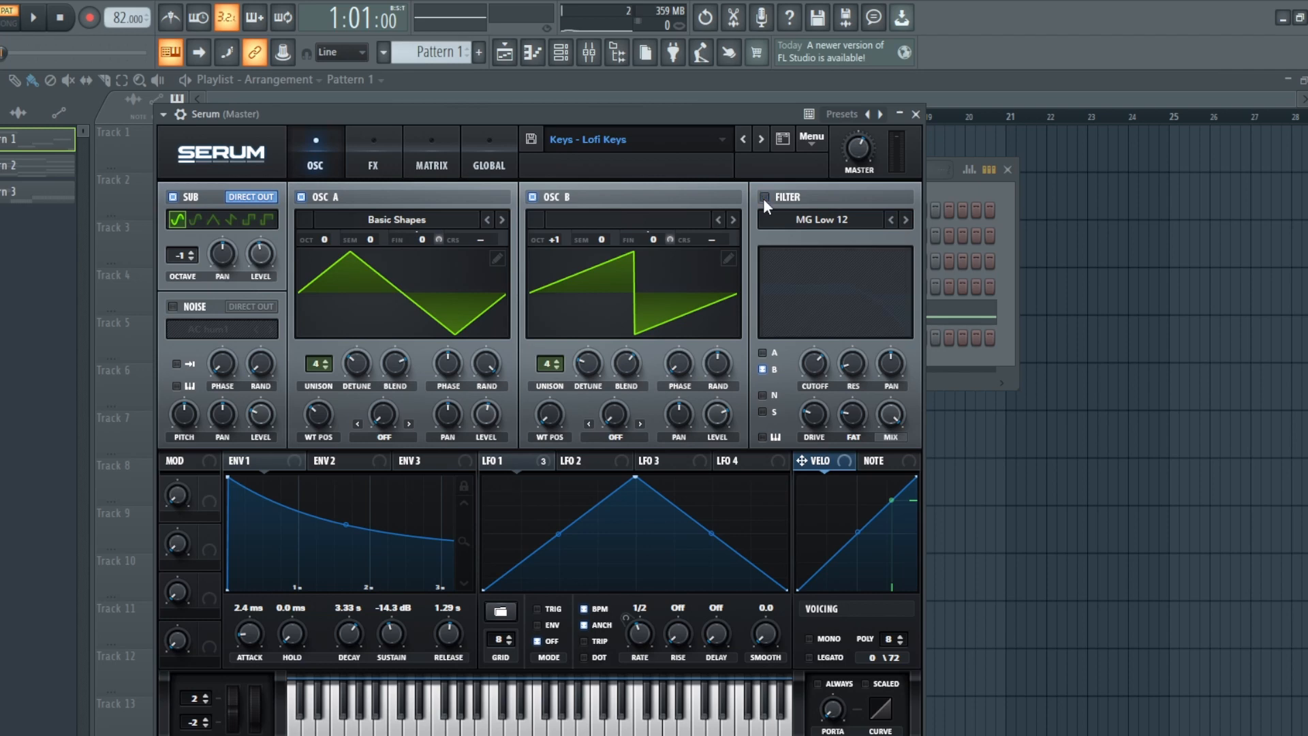
key("space")
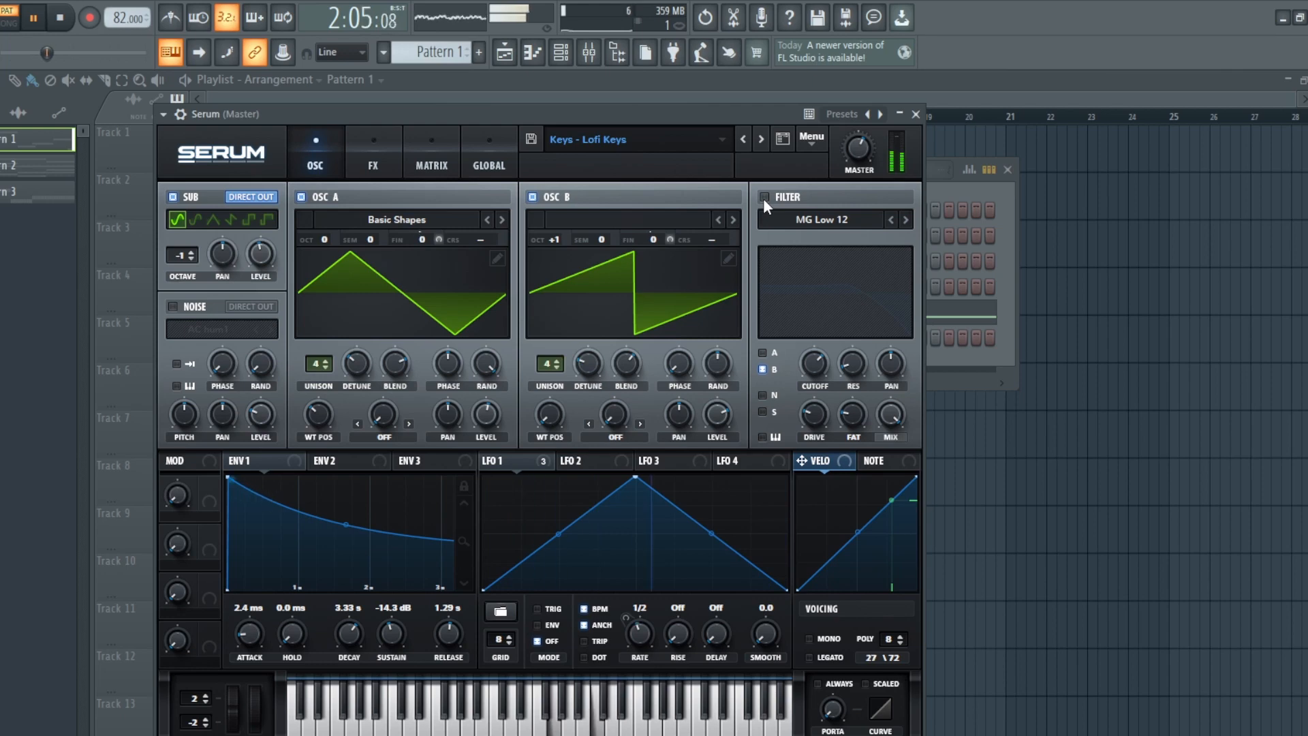
left_click(763, 198)
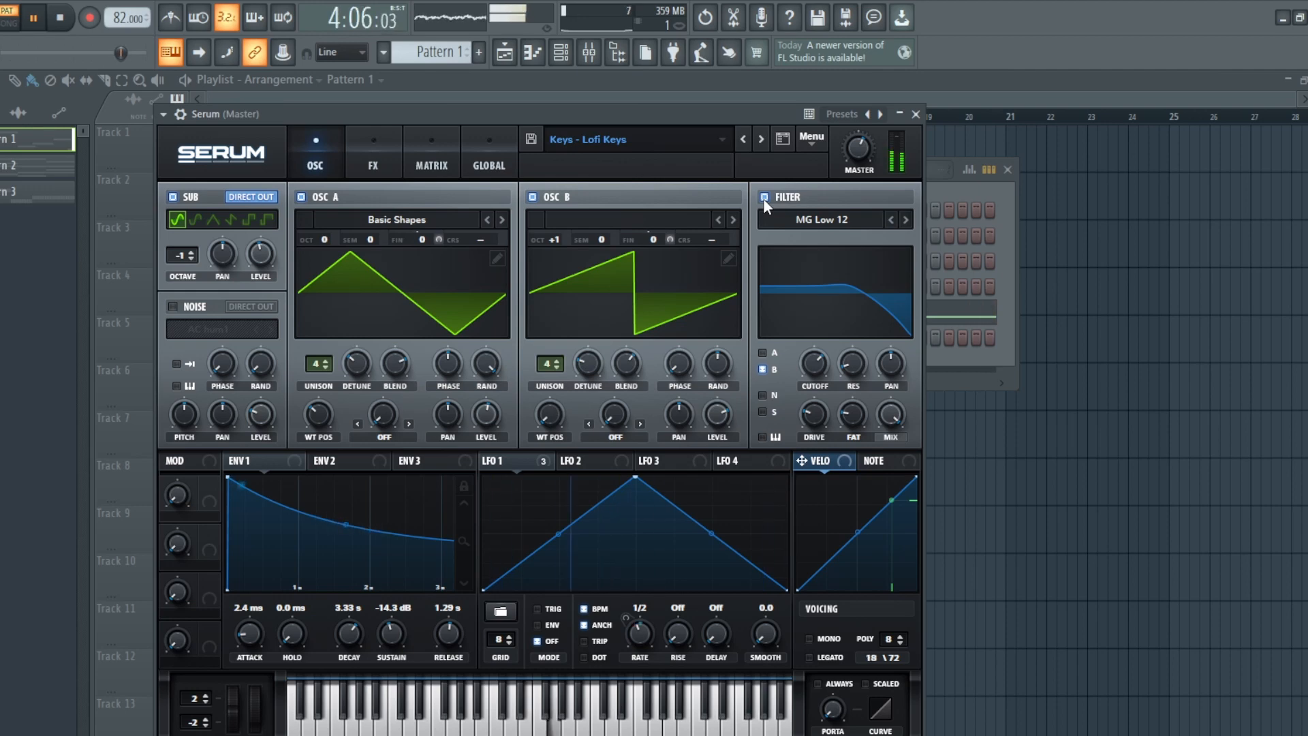
key("space")
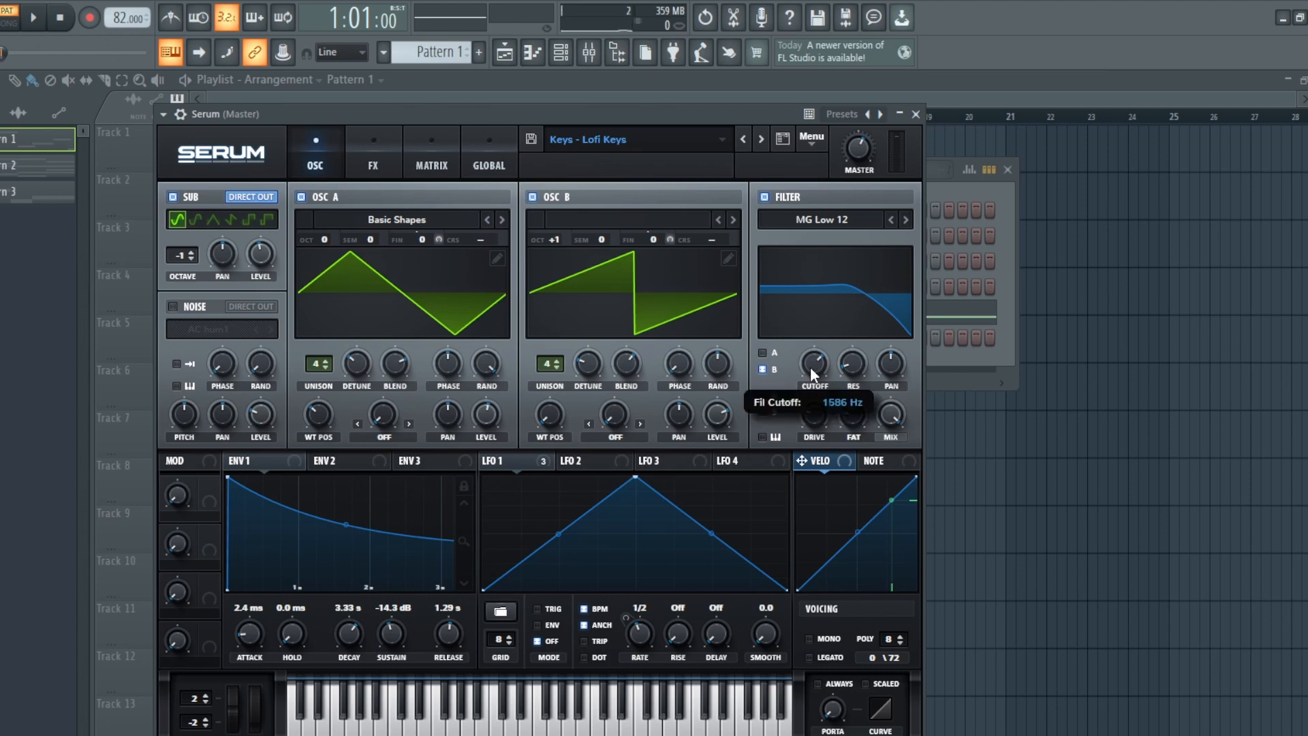
- Sweep the MG Low 12 filter's cutoff during playback, down to about 793 Hz and back up to about 1203 Hz
mouse_move(810, 366)
key("space")
left_click_drag(811, 366, 811, 391)
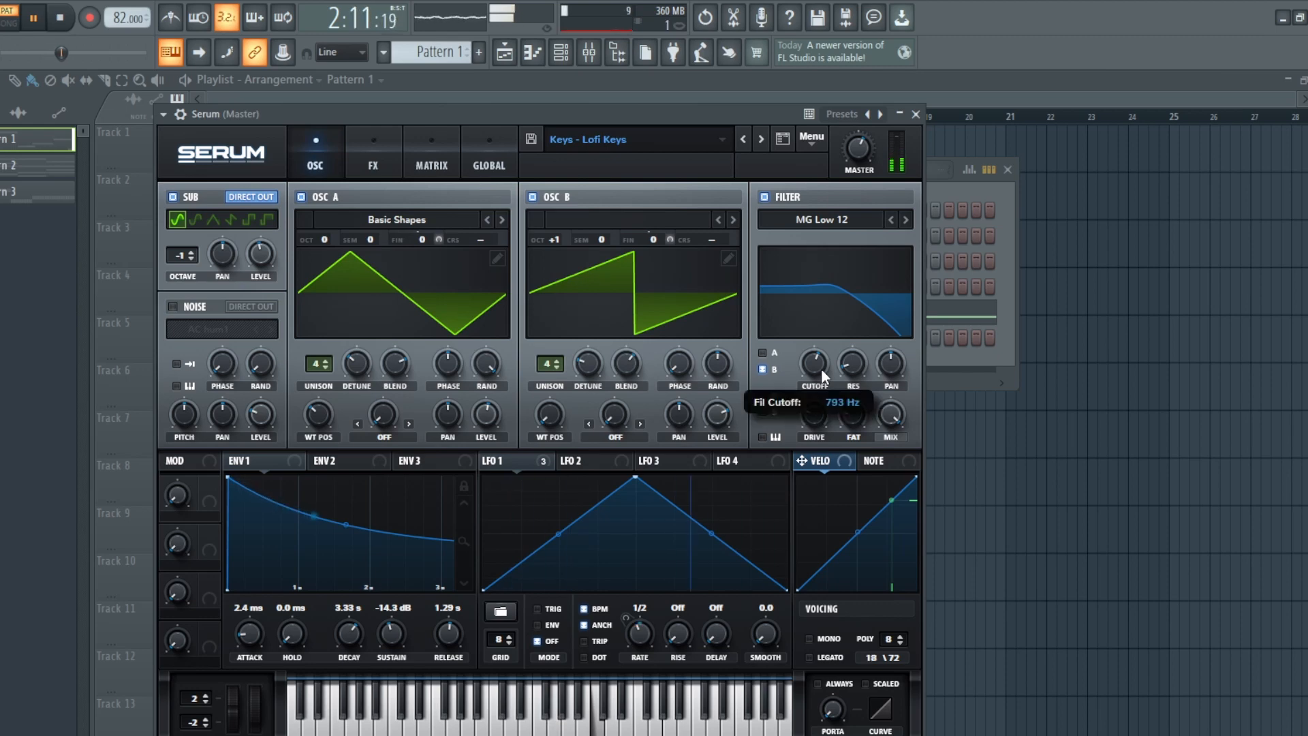
left_click_drag(820, 368, 820, 357)
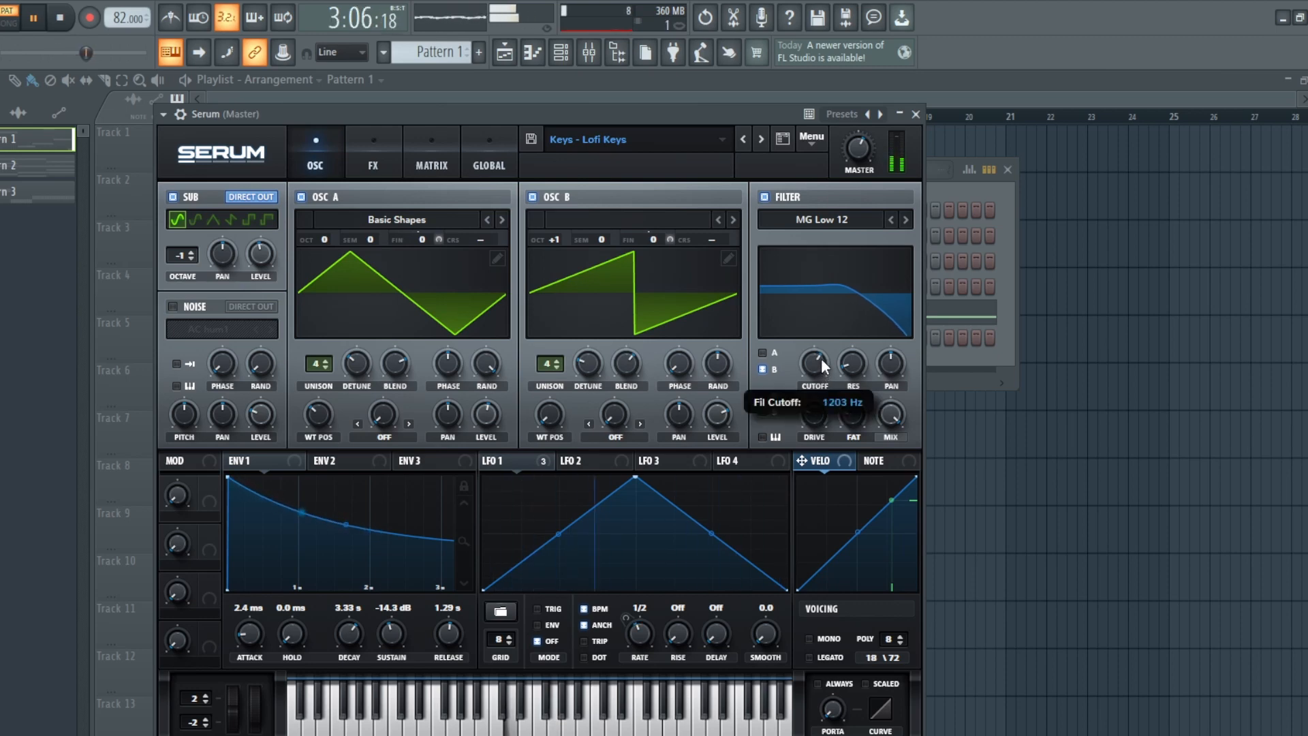
key("space")
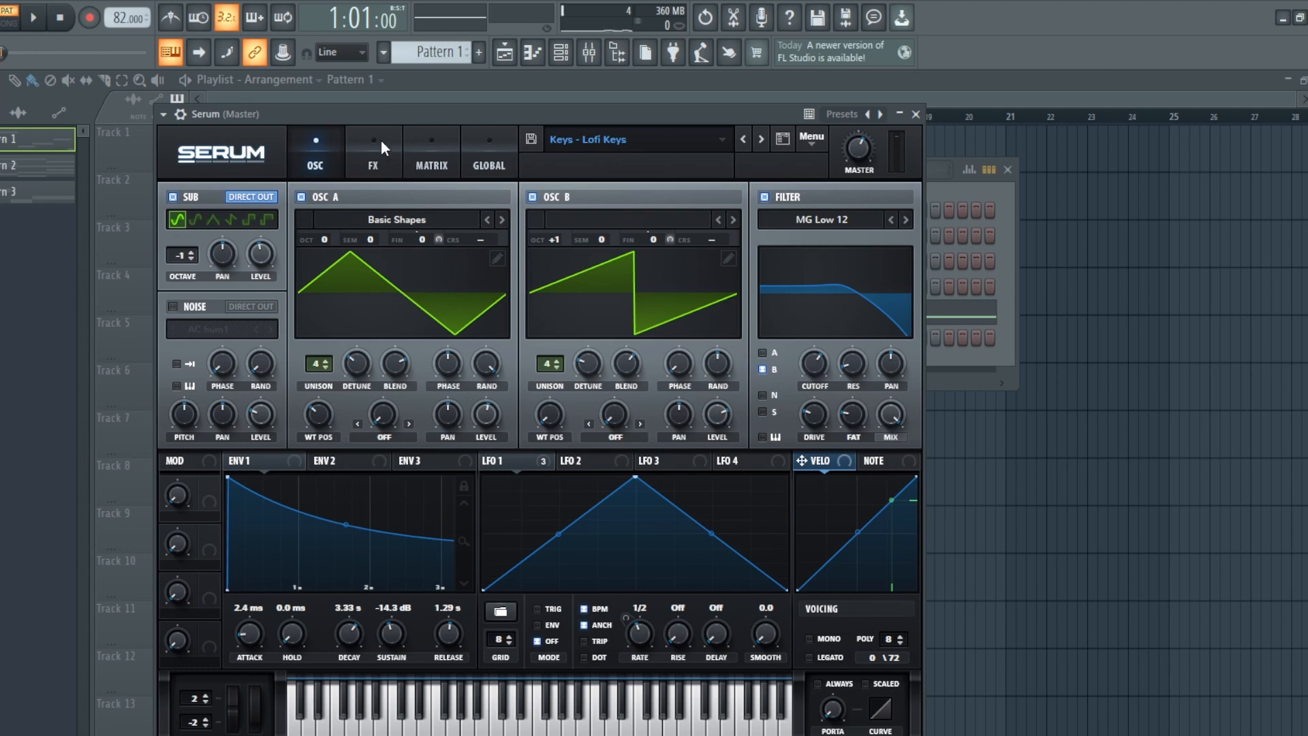
- Examine the LFO 1 and Chaos1 routings in the modulation matrix and play the pattern to hear their effect
left_click(429, 152)
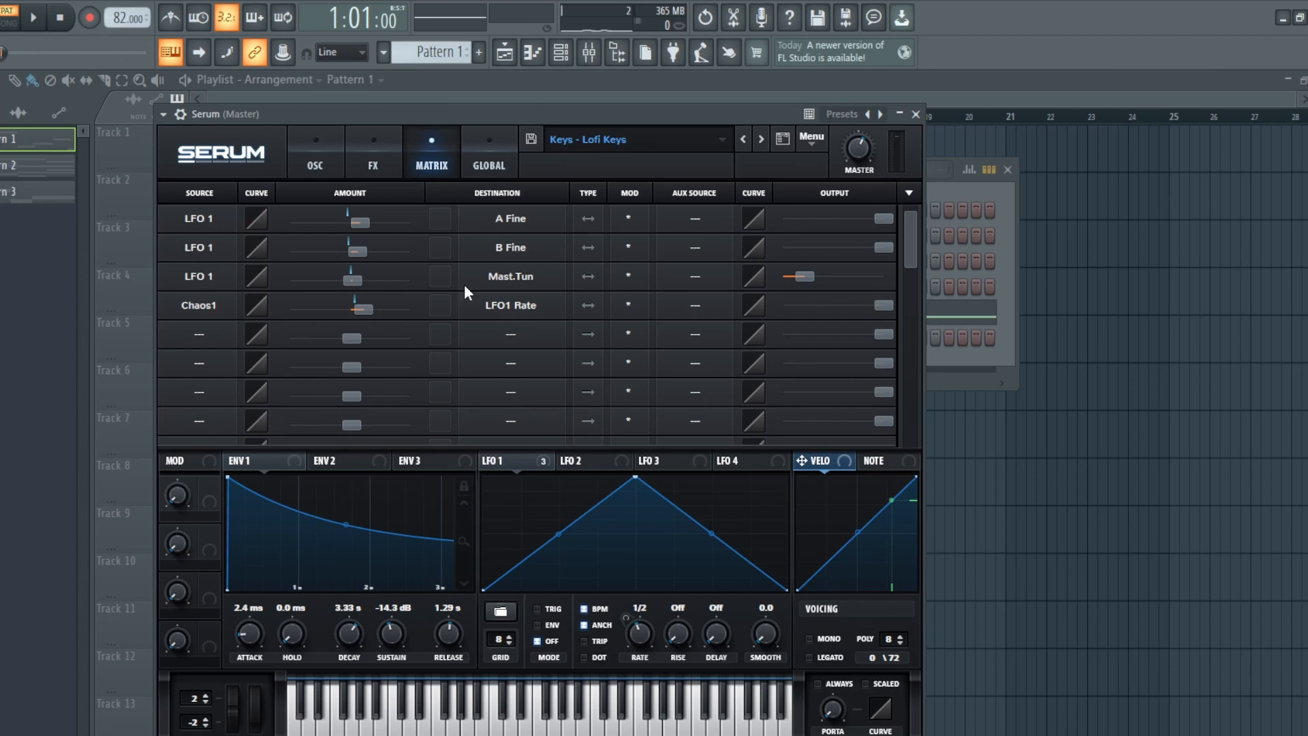
left_click(313, 154)
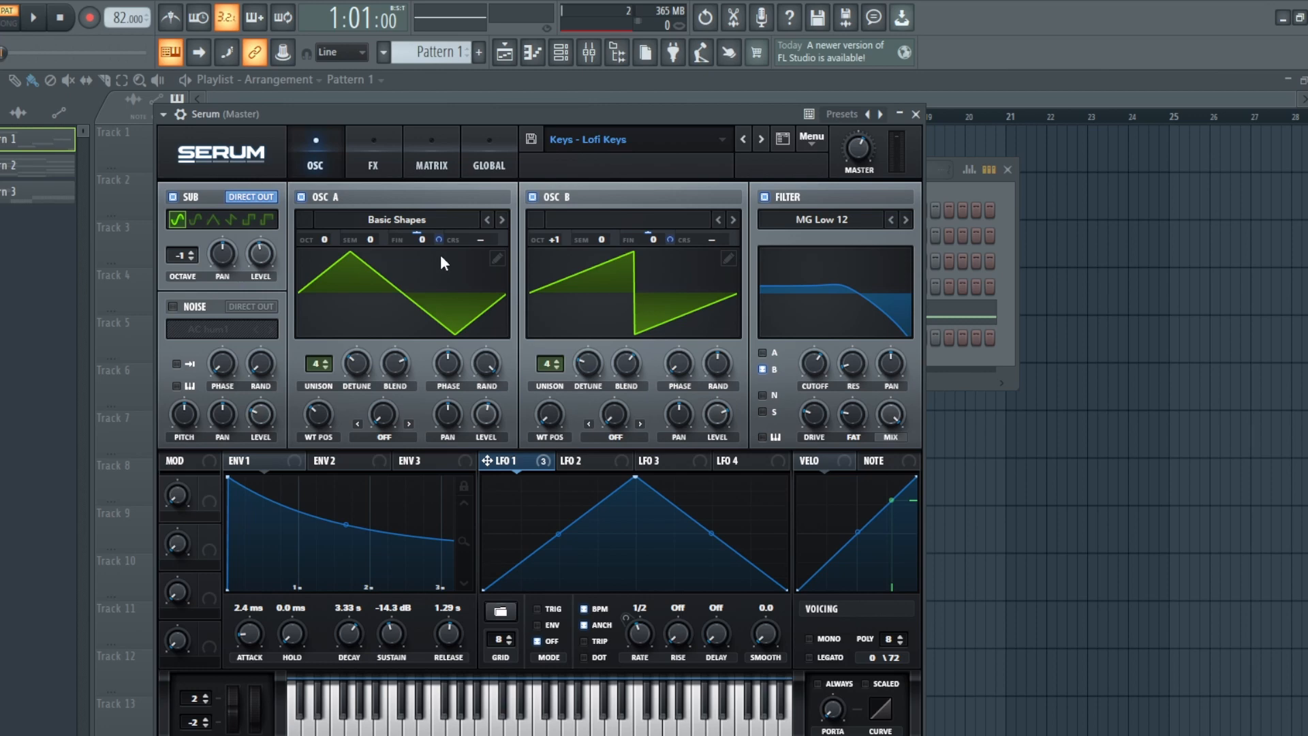
left_click(379, 135)
left_click(447, 151)
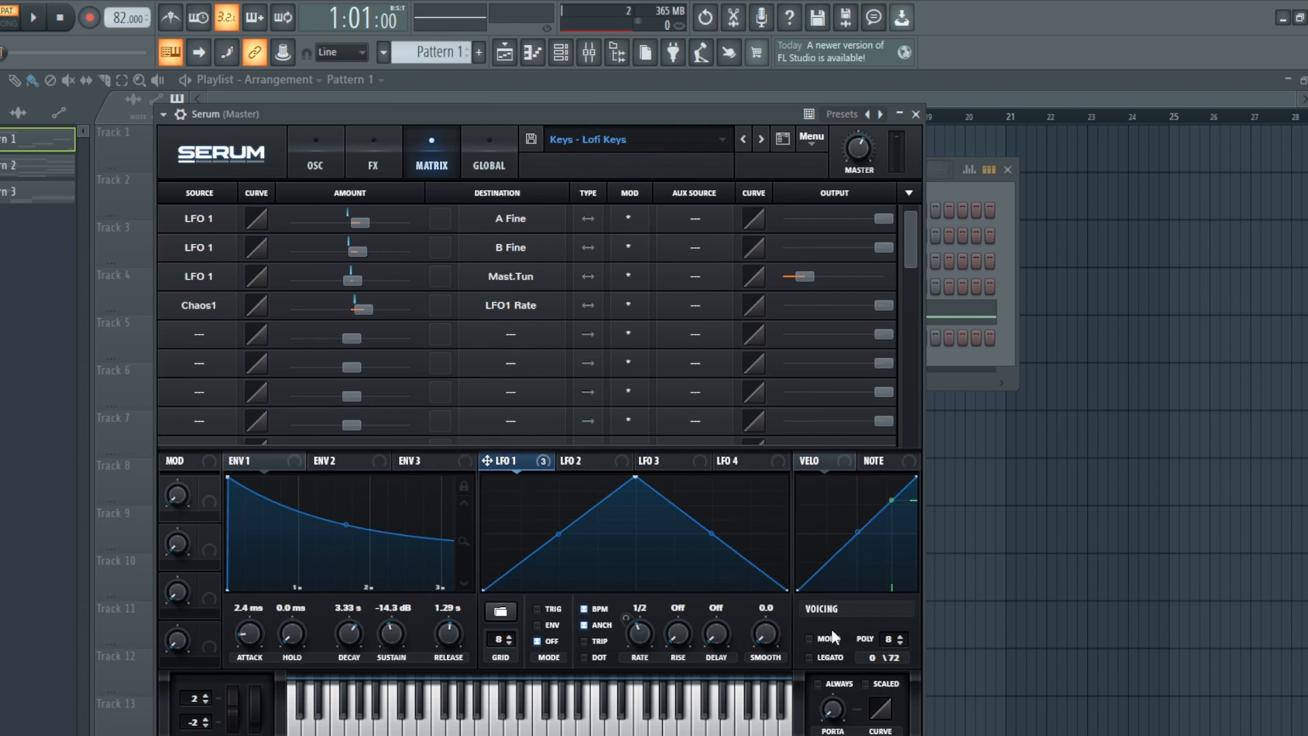
key("space")
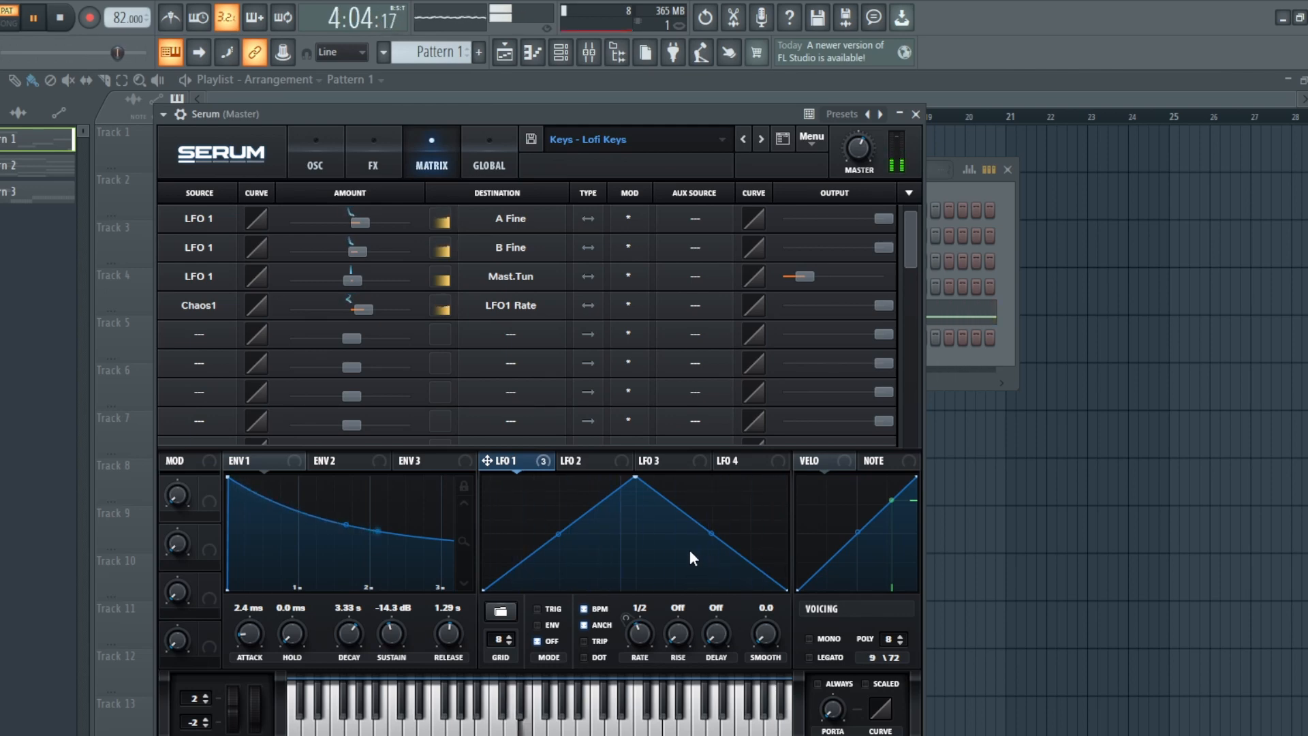
key("space")
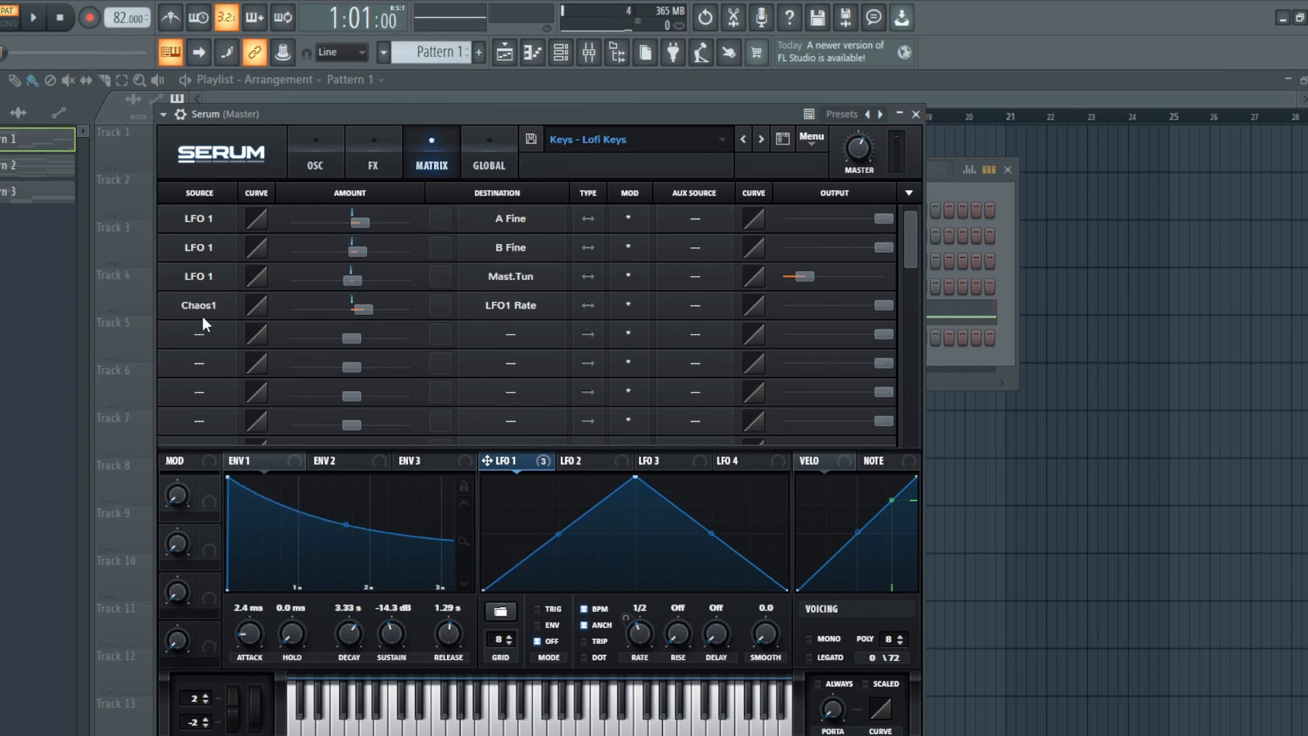
- Clear the Chaos1 source from the LFO1 Rate routing, play the pattern to compare, and assign Chaos1 again
left_click(230, 245)
key("space")
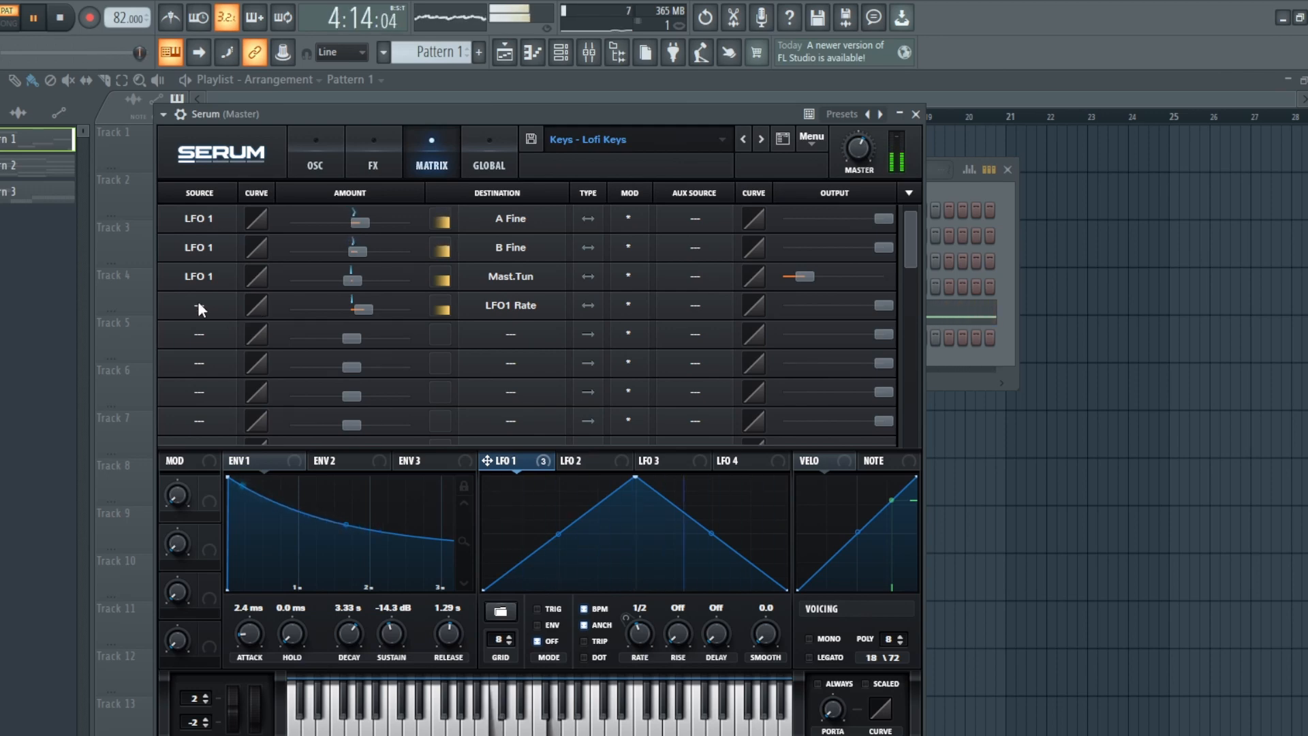
left_click(251, 575)
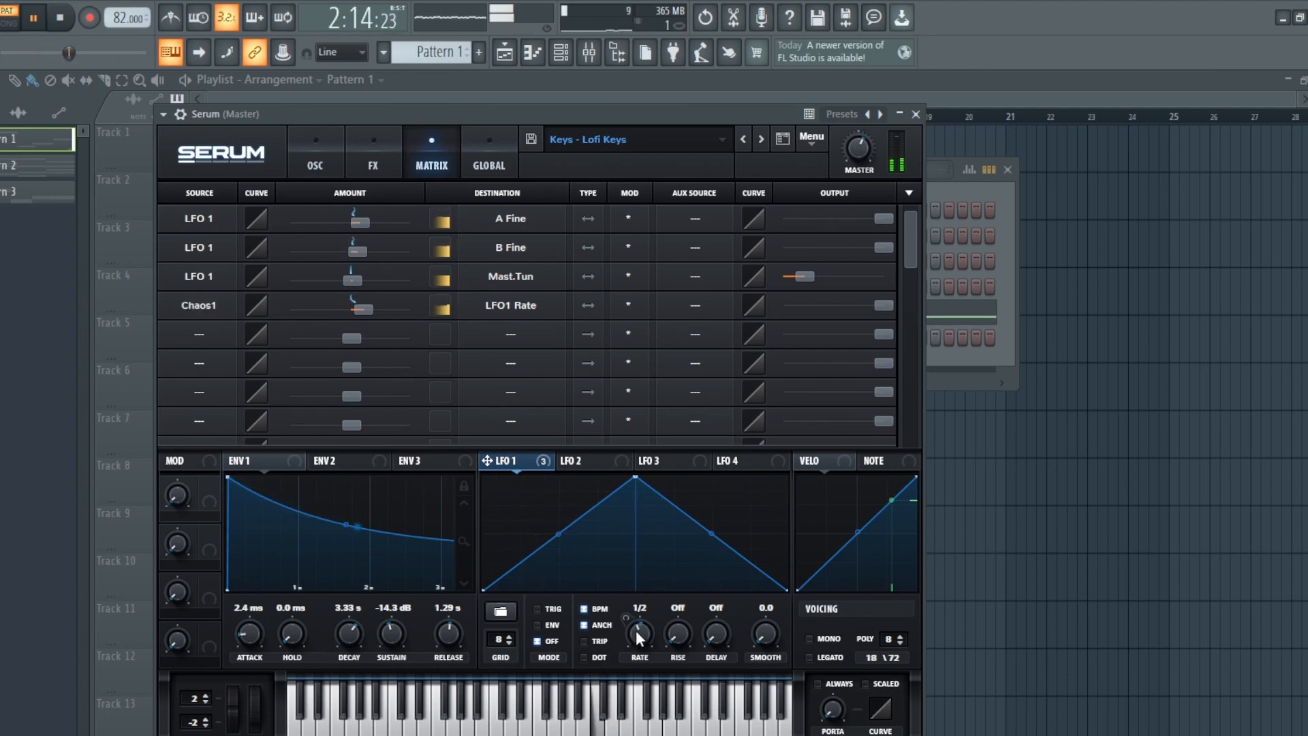
key("space")
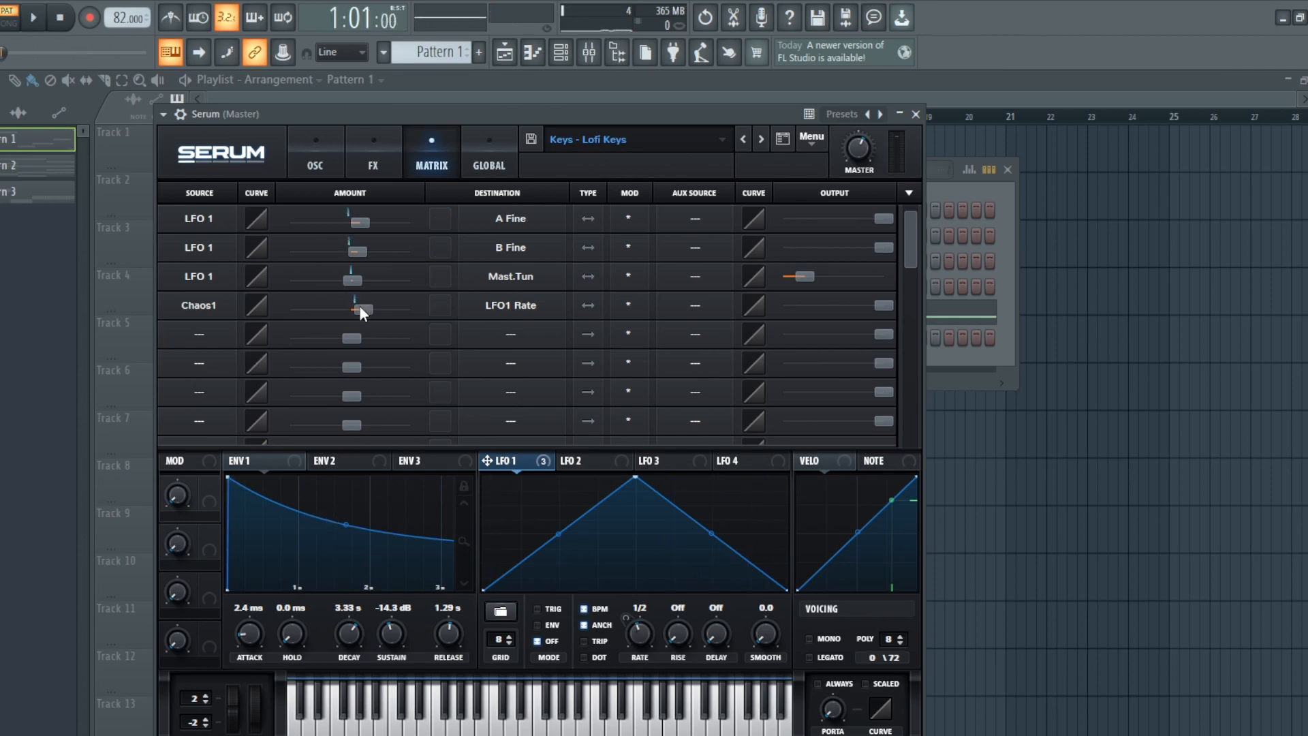
- Sweep the Chaos1 amount on LFO1 Rate up during playback and bring it back to a small positive amount
key("space")
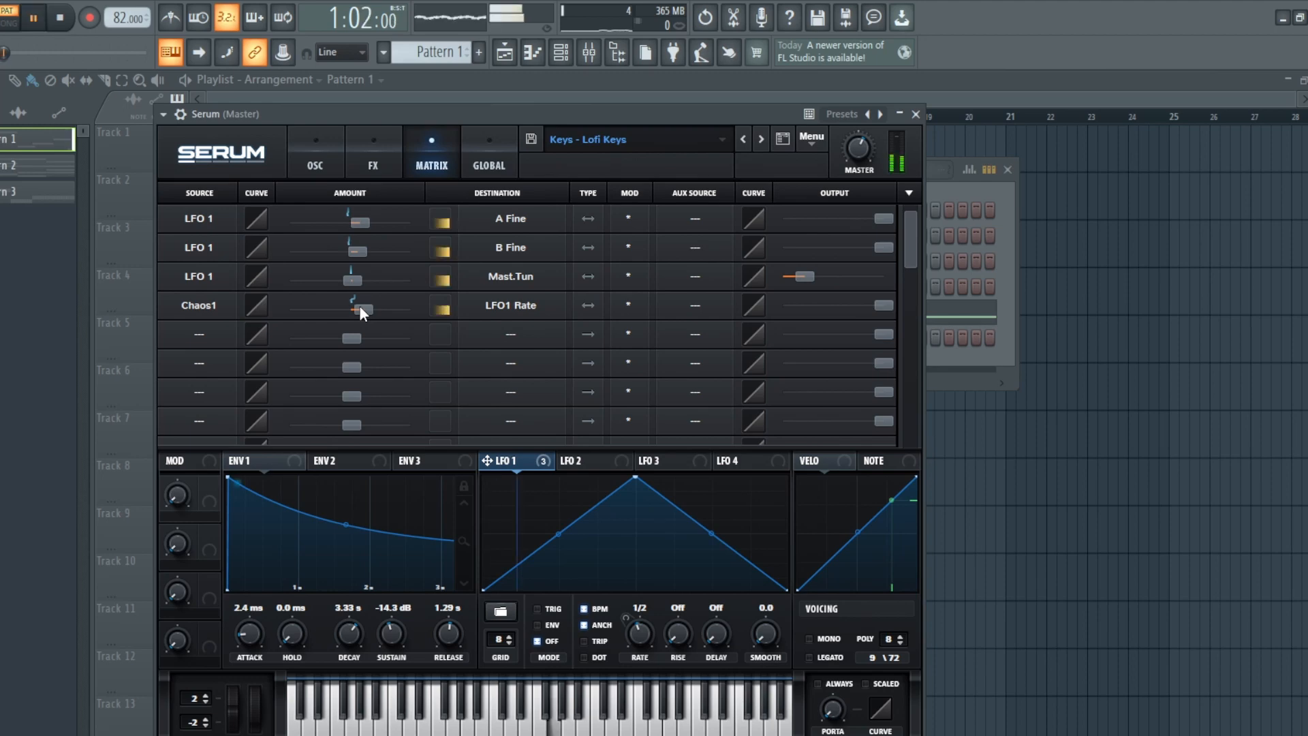
left_click_drag(358, 305, 423, 305)
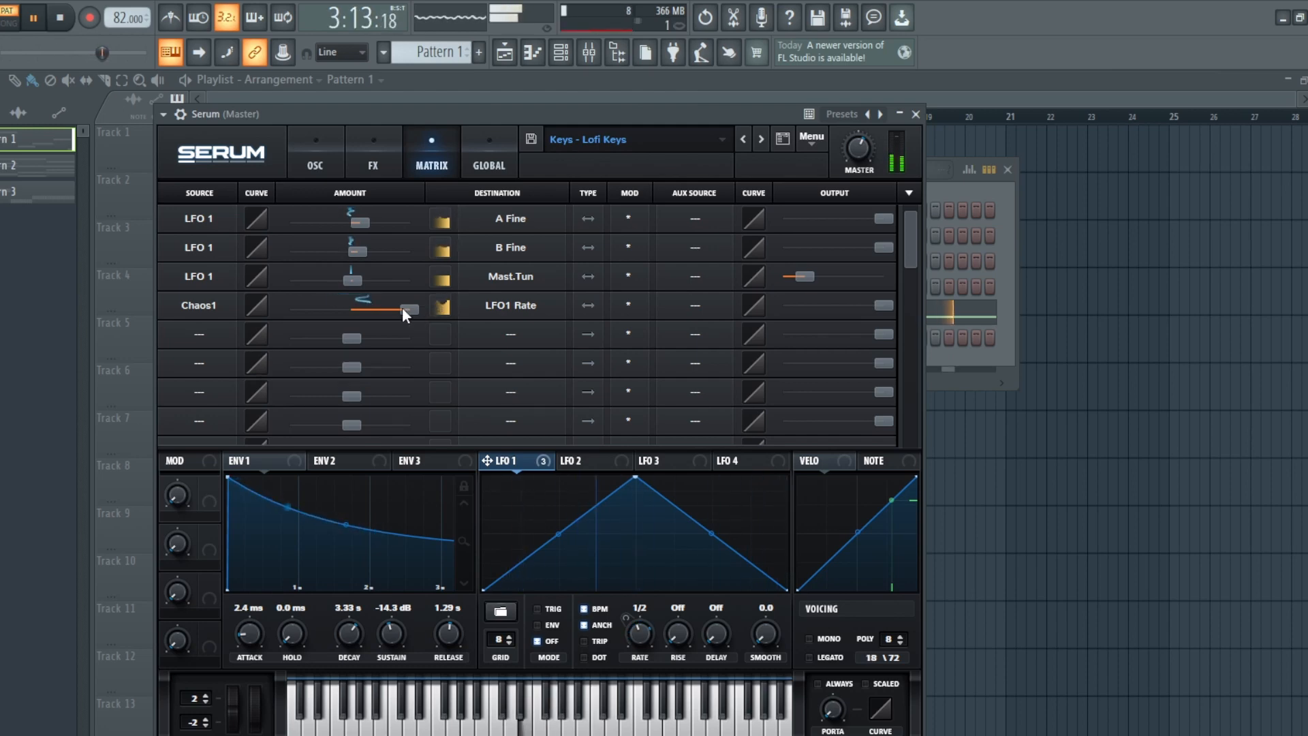
left_click_drag(402, 306, 383, 306)
mouse_move(363, 308)
left_mouse_down()
mouse_move(350, 307)
mouse_move(372, 313)
left_mouse_up()
key("space")
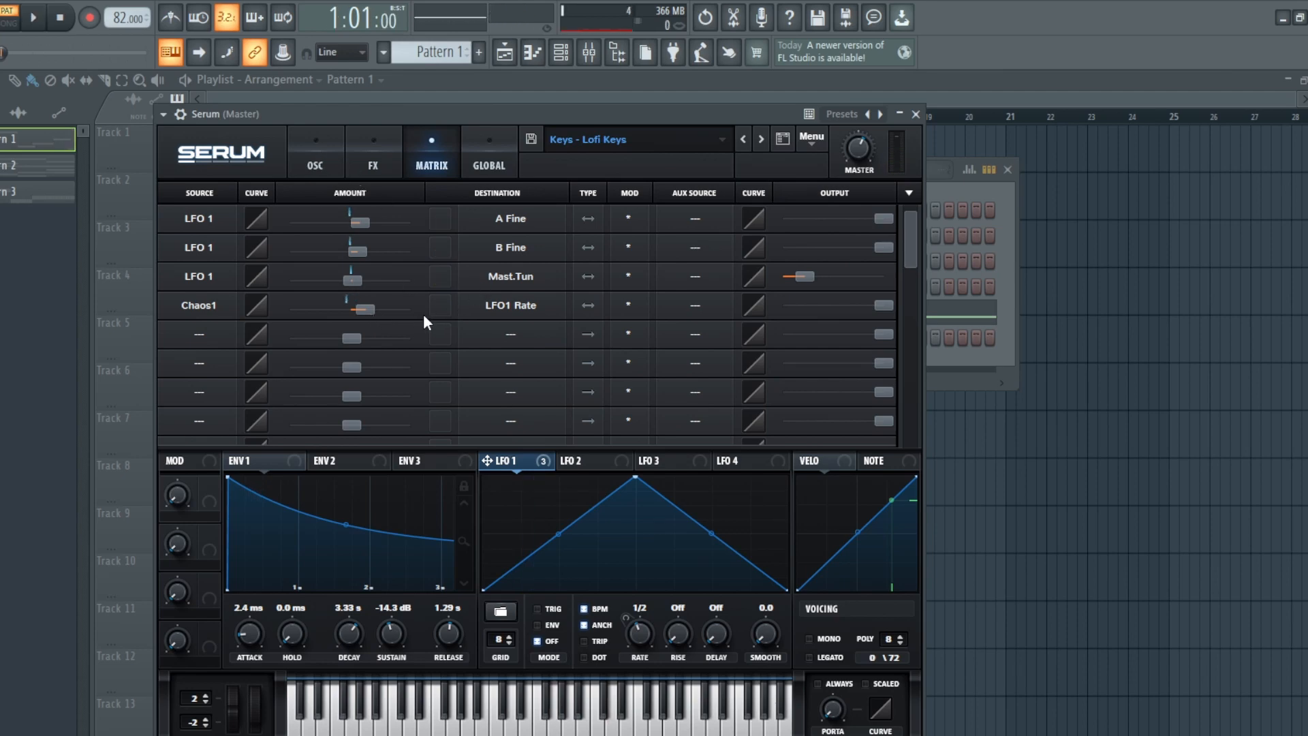
- Switch to Pattern 2 and play it with the Lofi Keys preset's oscillator settings in view
left_click(329, 143)
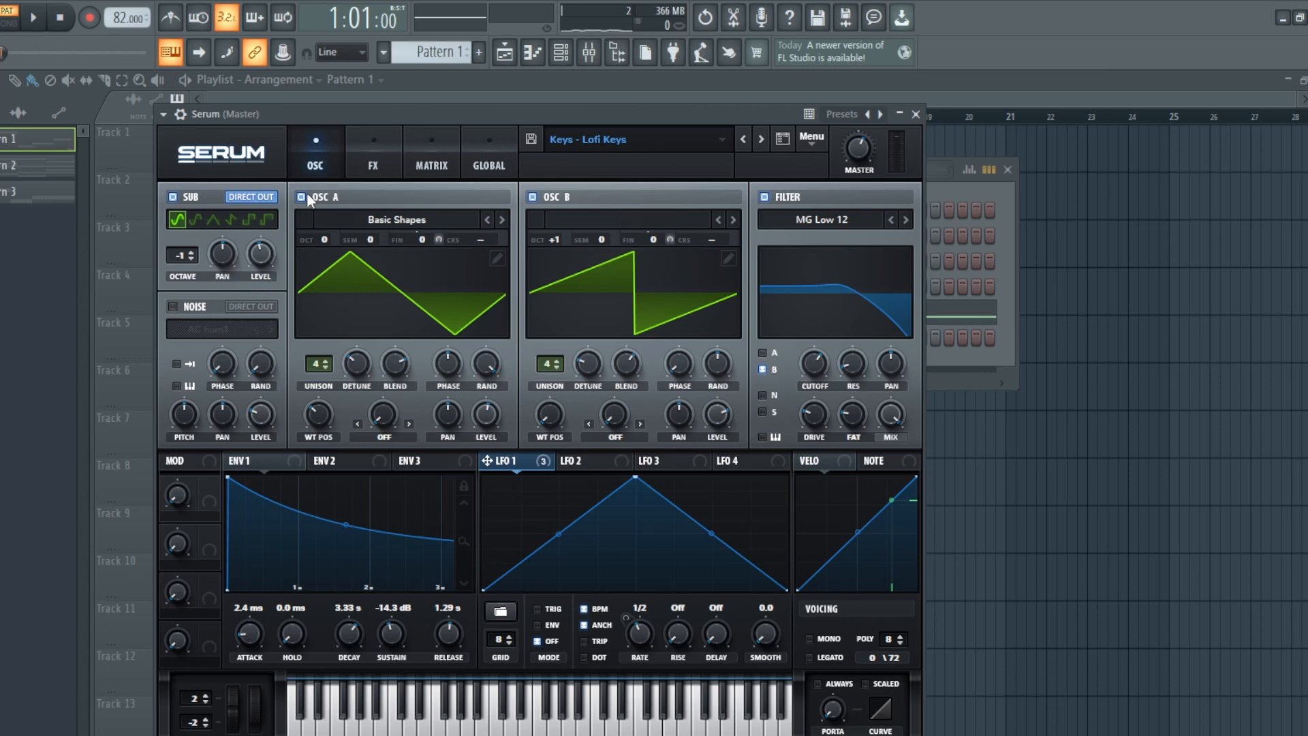
left_click(432, 53)
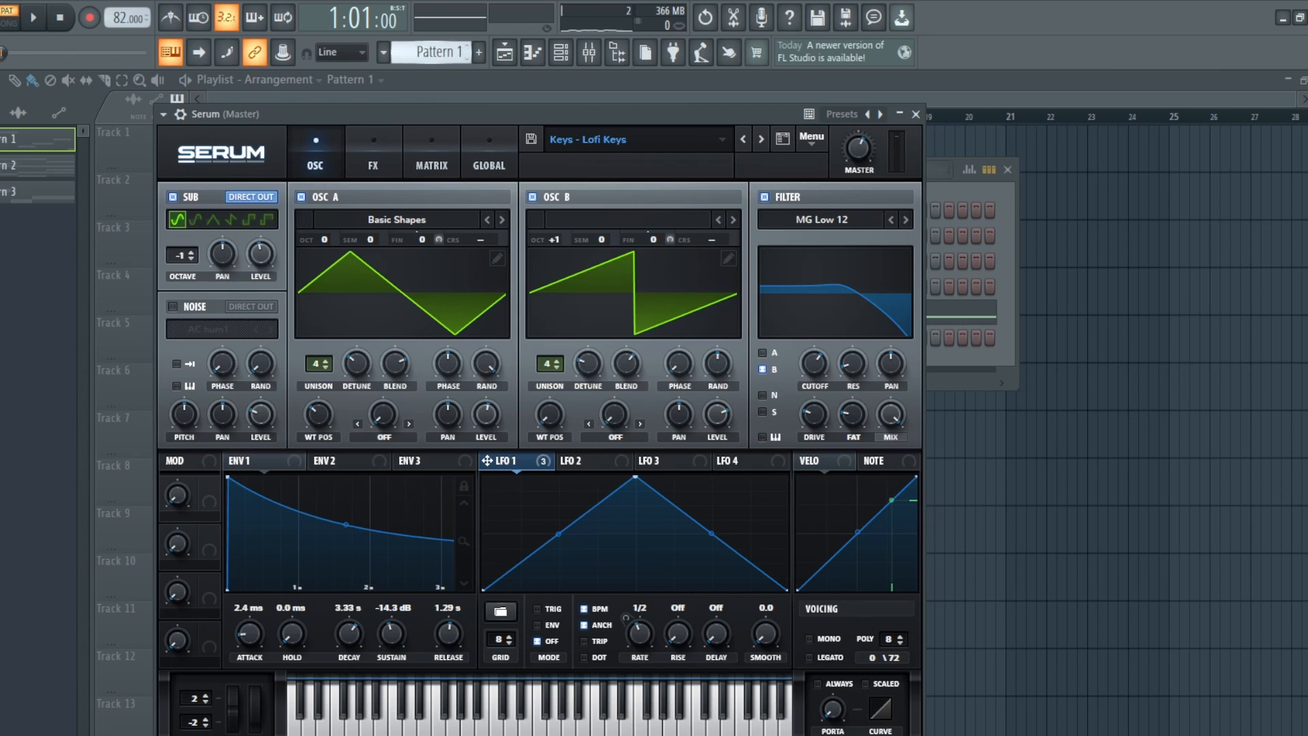
left_click_drag(432, 53, 432, 45)
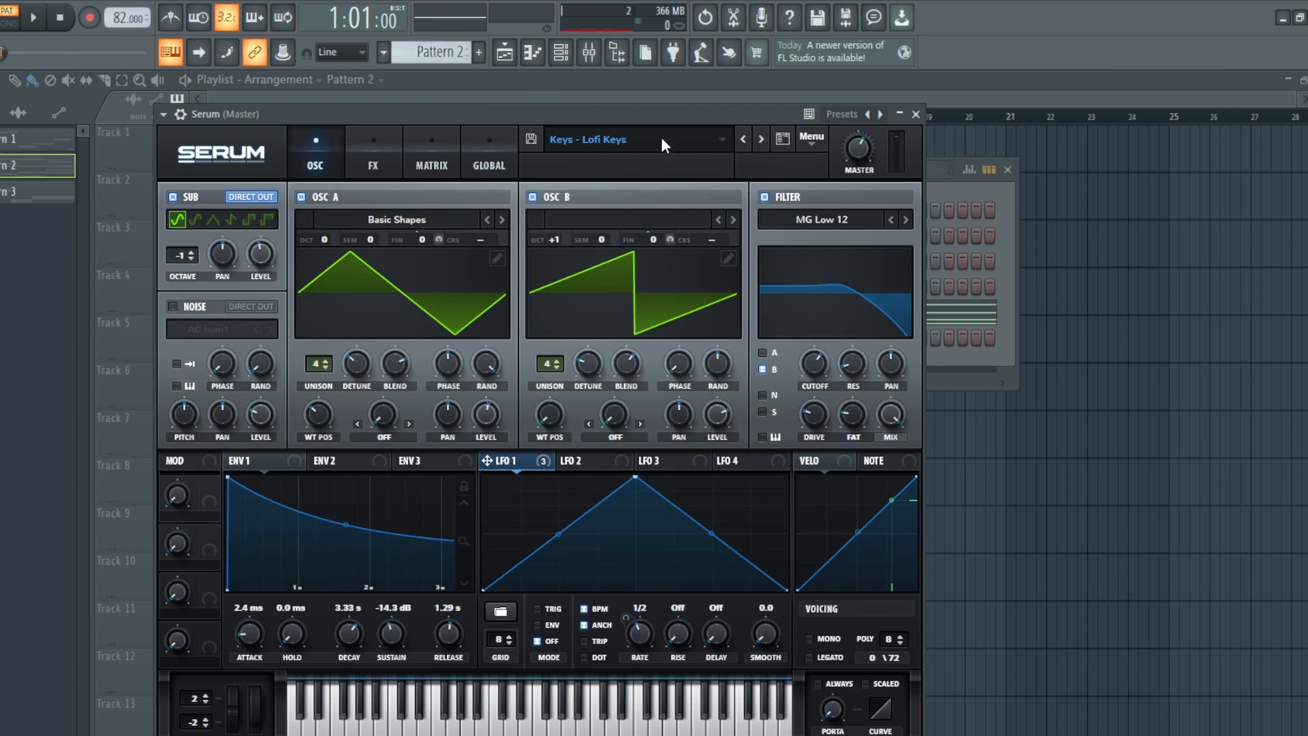
left_click_drag(658, 112, 693, 153)
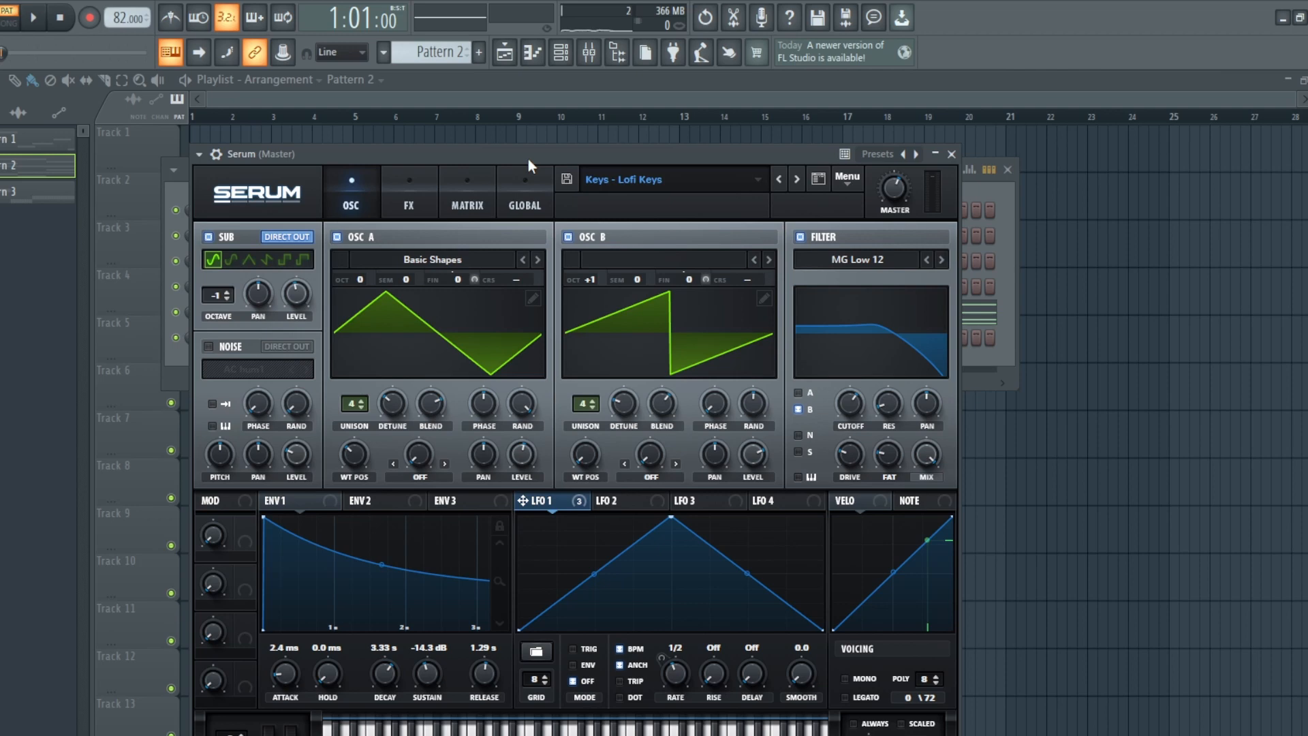
left_click(32, 17)
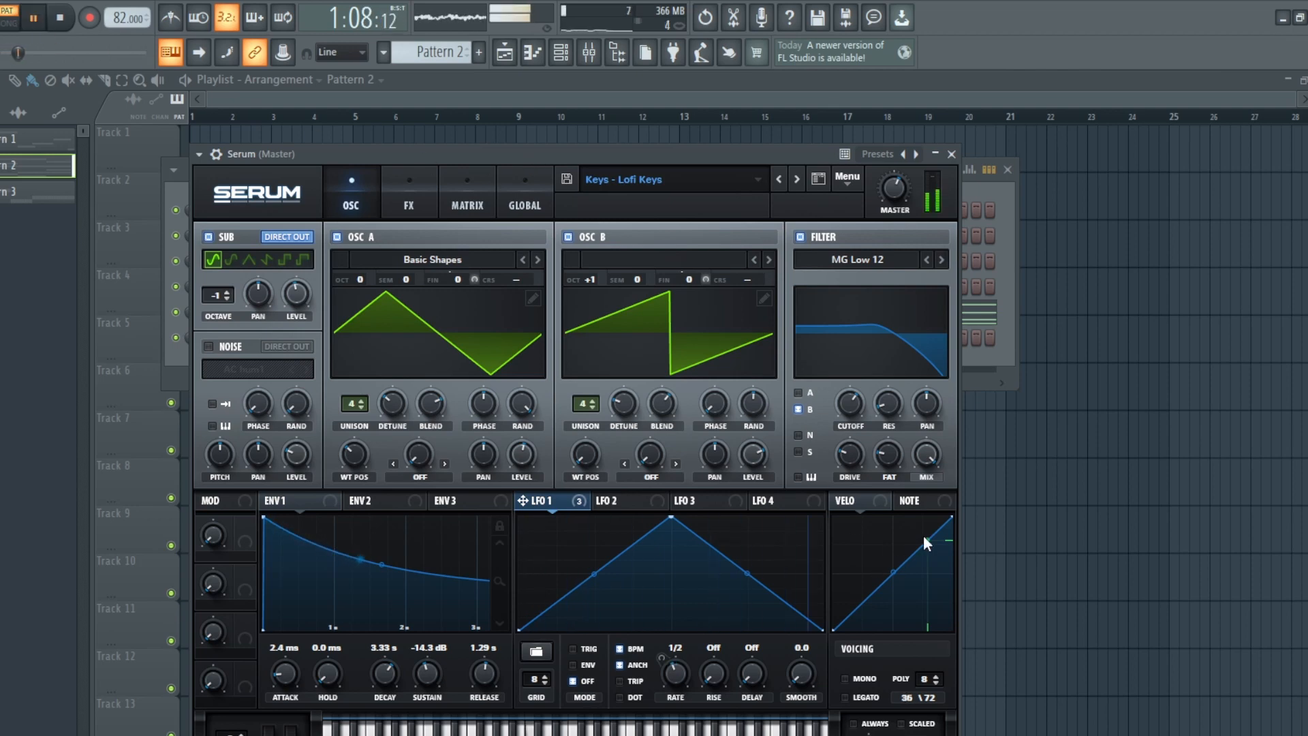
- Vary the Tape Sat. distortion's drive during playback, stop the pattern and go back to the oscillator settings
left_click(403, 180)
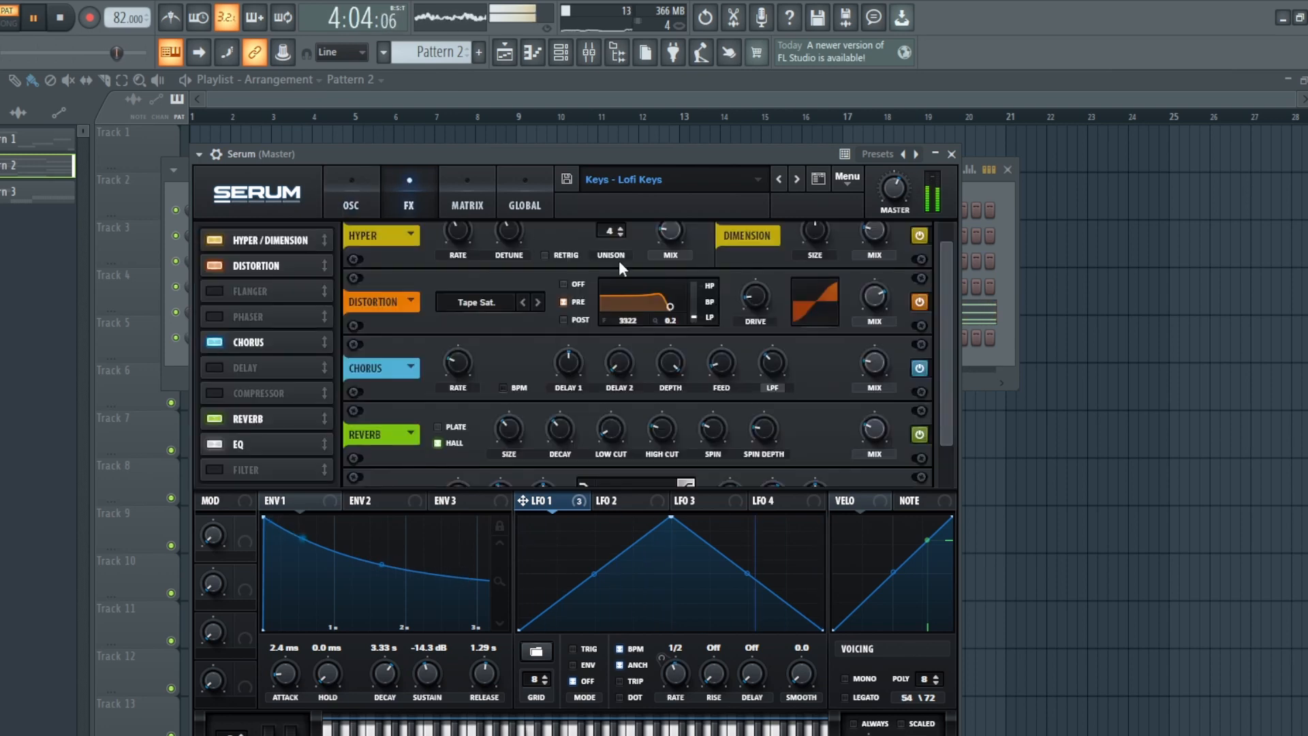
mouse_move(758, 291)
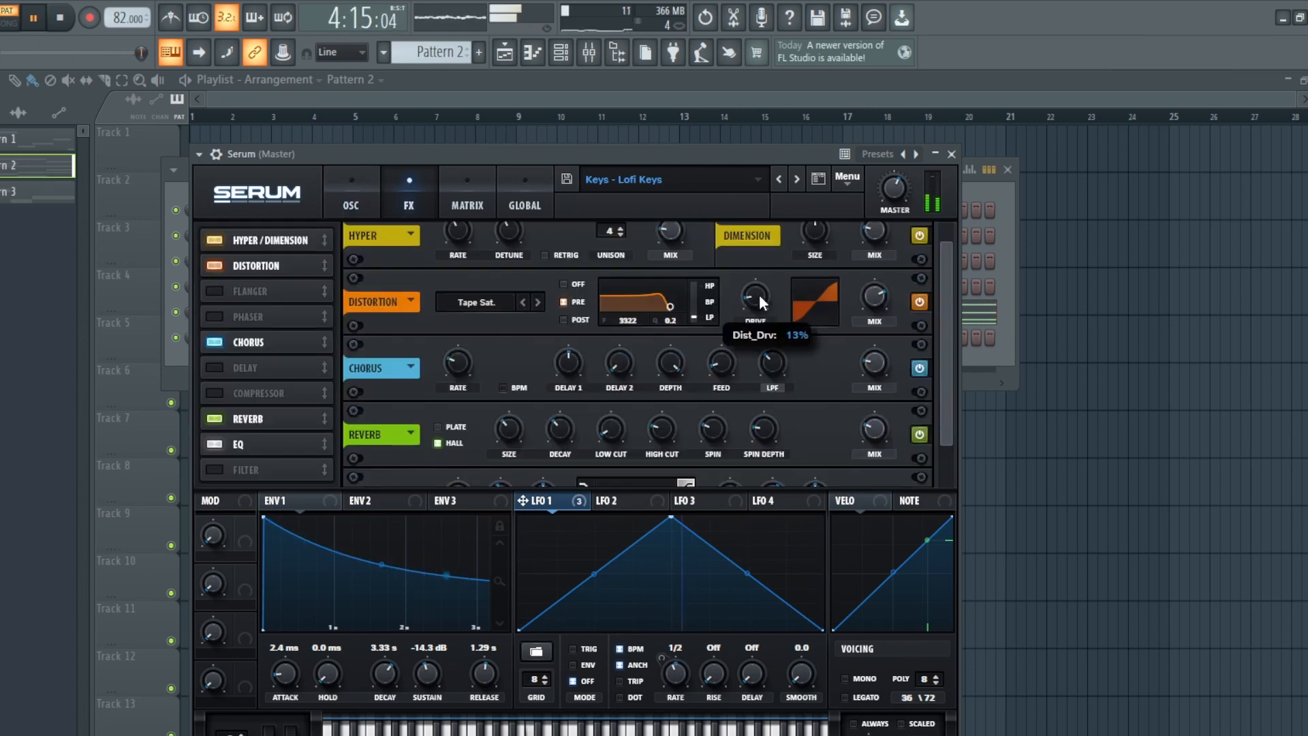
mouse_move(759, 295)
left_mouse_down()
mouse_move(758, 306)
mouse_move(758, 283)
left_mouse_up()
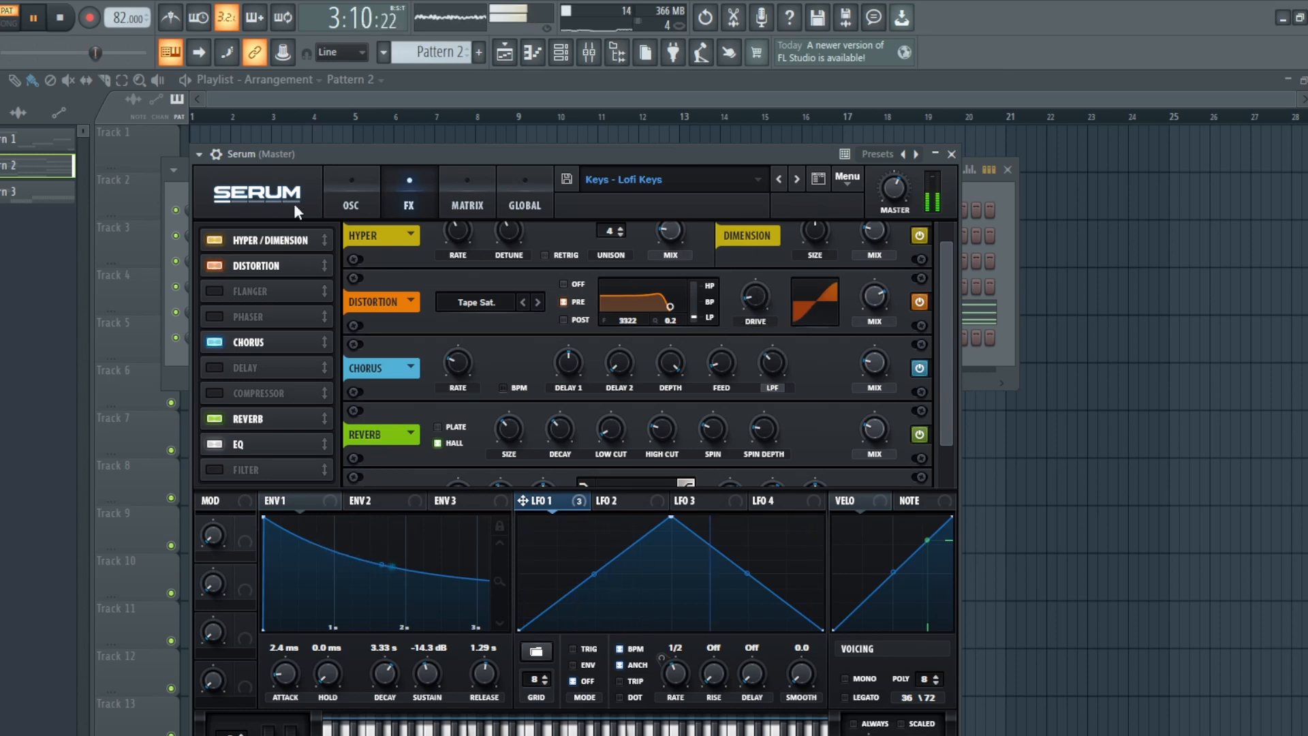
left_click(350, 183)
key("space")
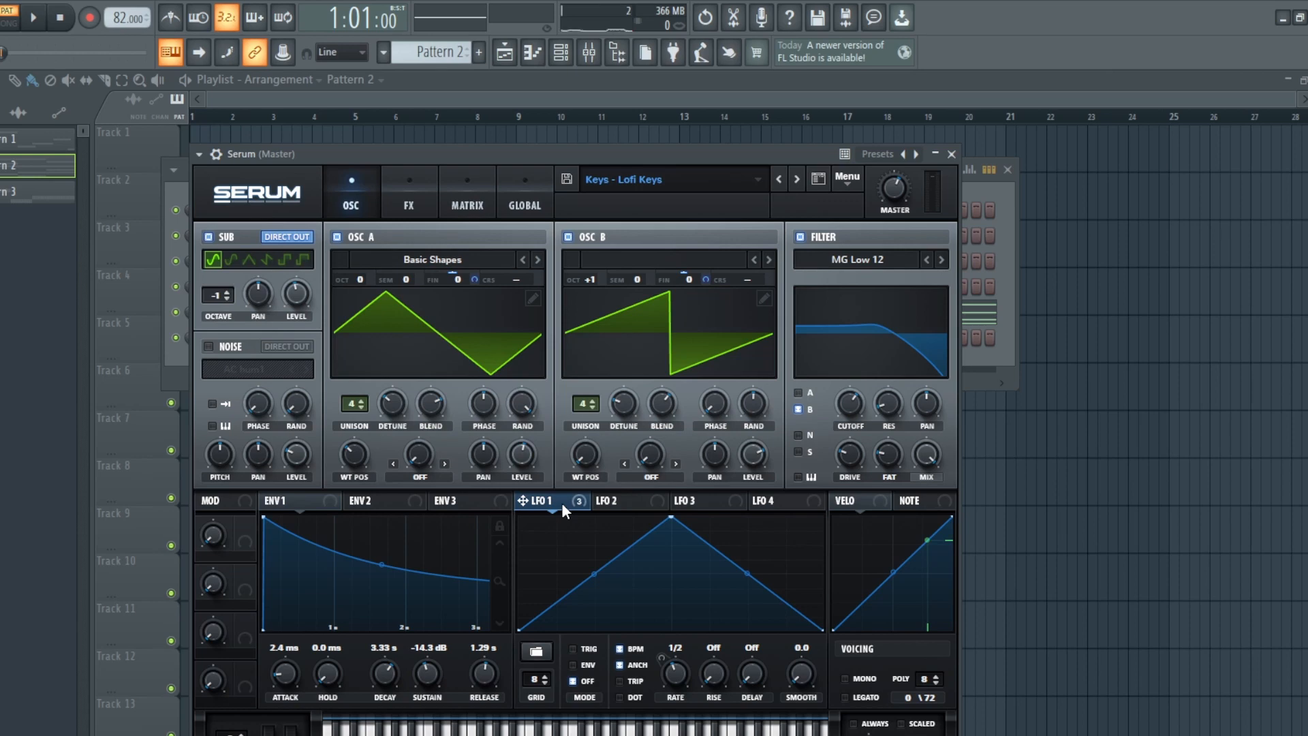
left_click(422, 201)
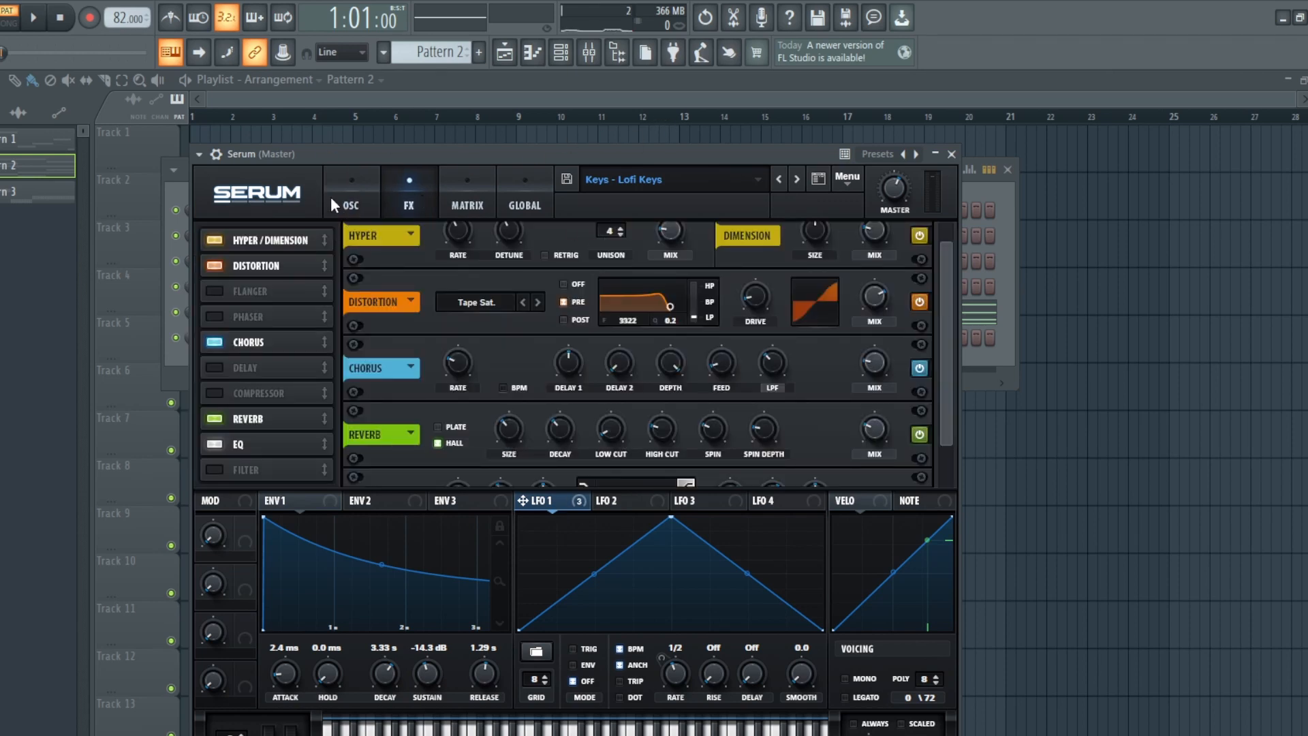
left_click(357, 188)
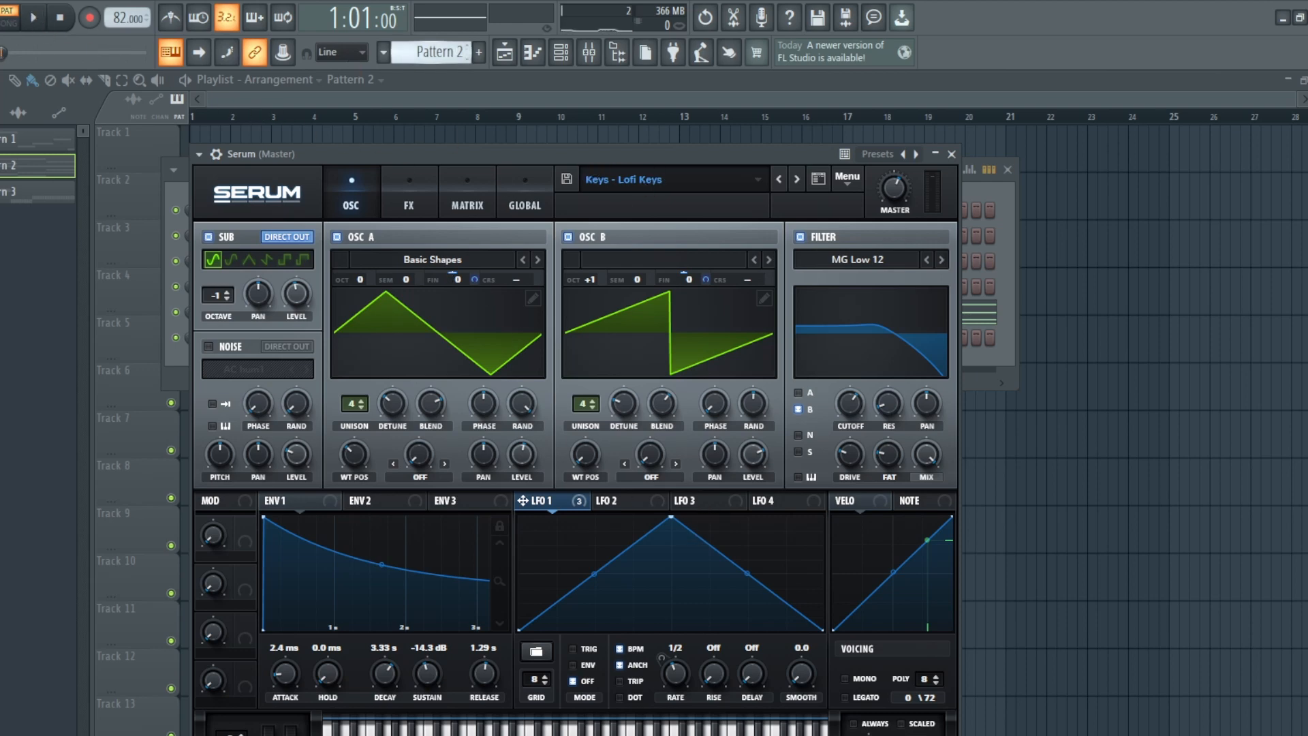
- Switch to Pattern 3 and open the Serum #2 instrument from the Channel rack
scroll(440, 52, "down", 1)
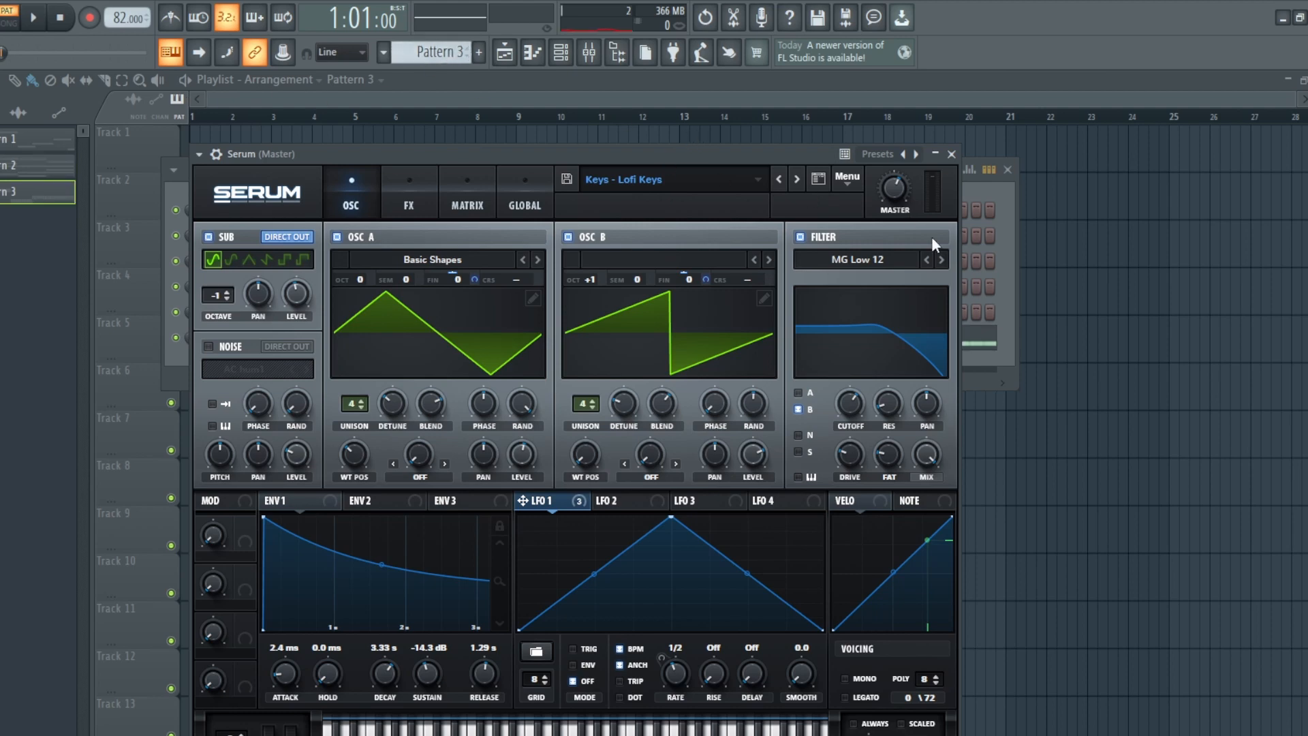
left_click(999, 349)
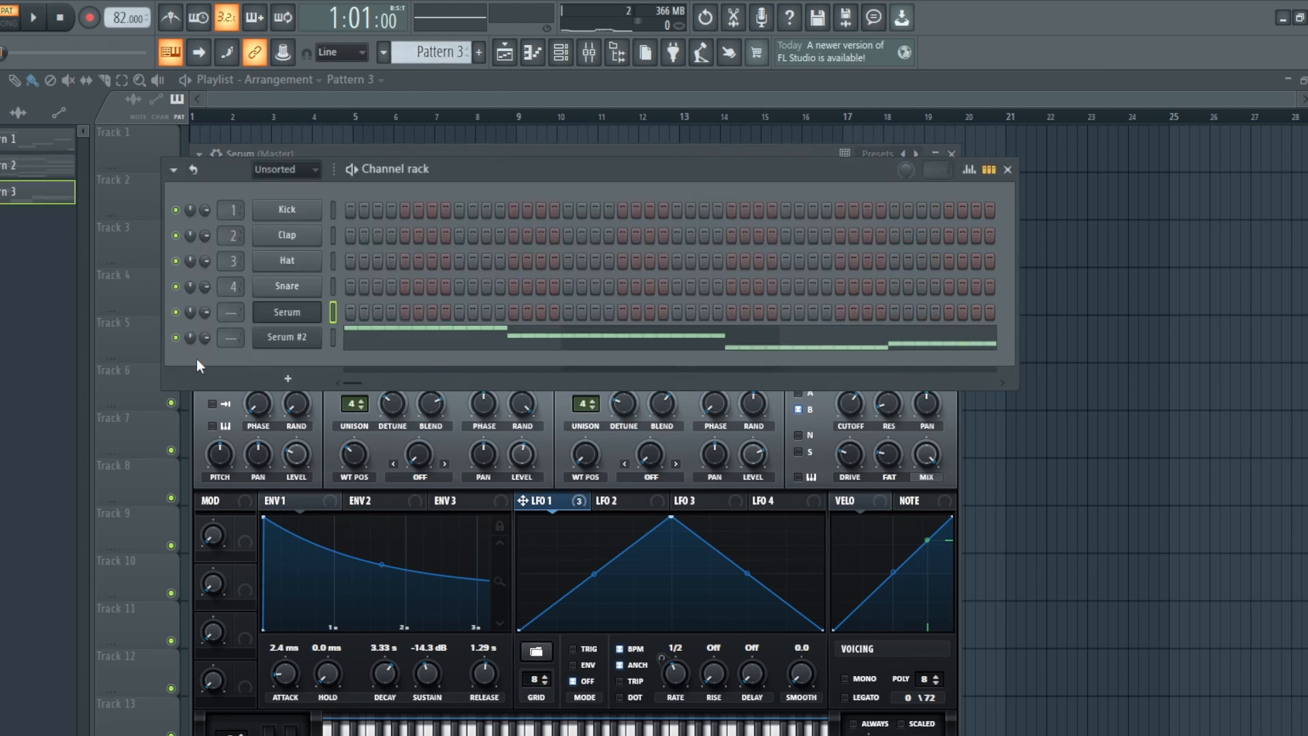
left_click(310, 340)
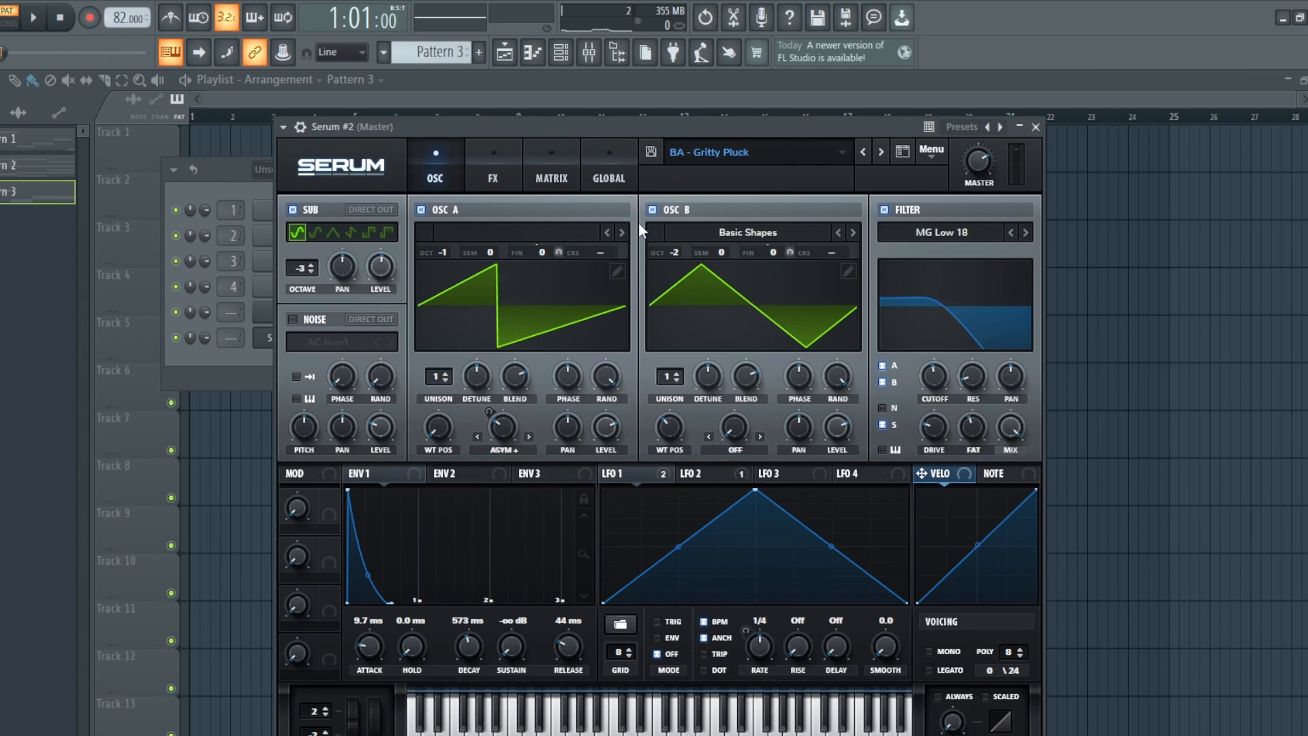
- Look over the Gritty Pluck preset's effects, modulation matrix and oscillators, and play the pattern to hear it
left_click(505, 170)
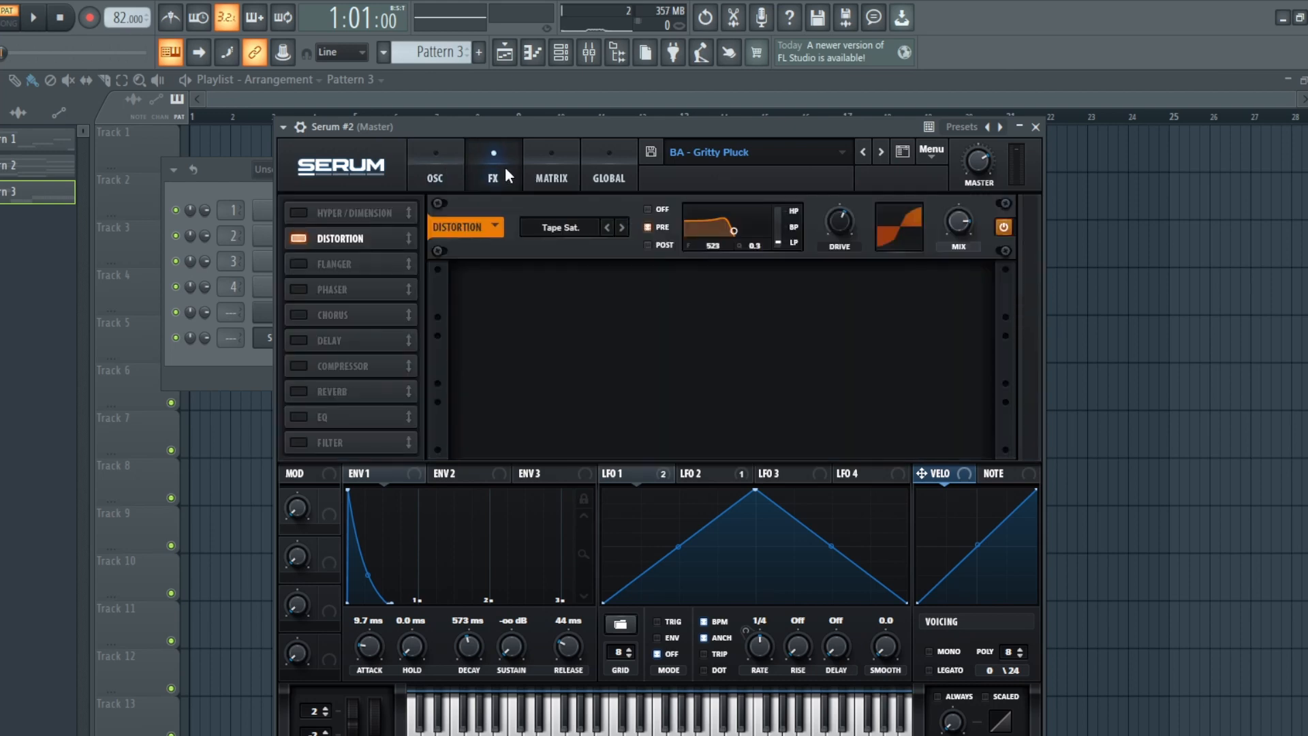
left_click(566, 164)
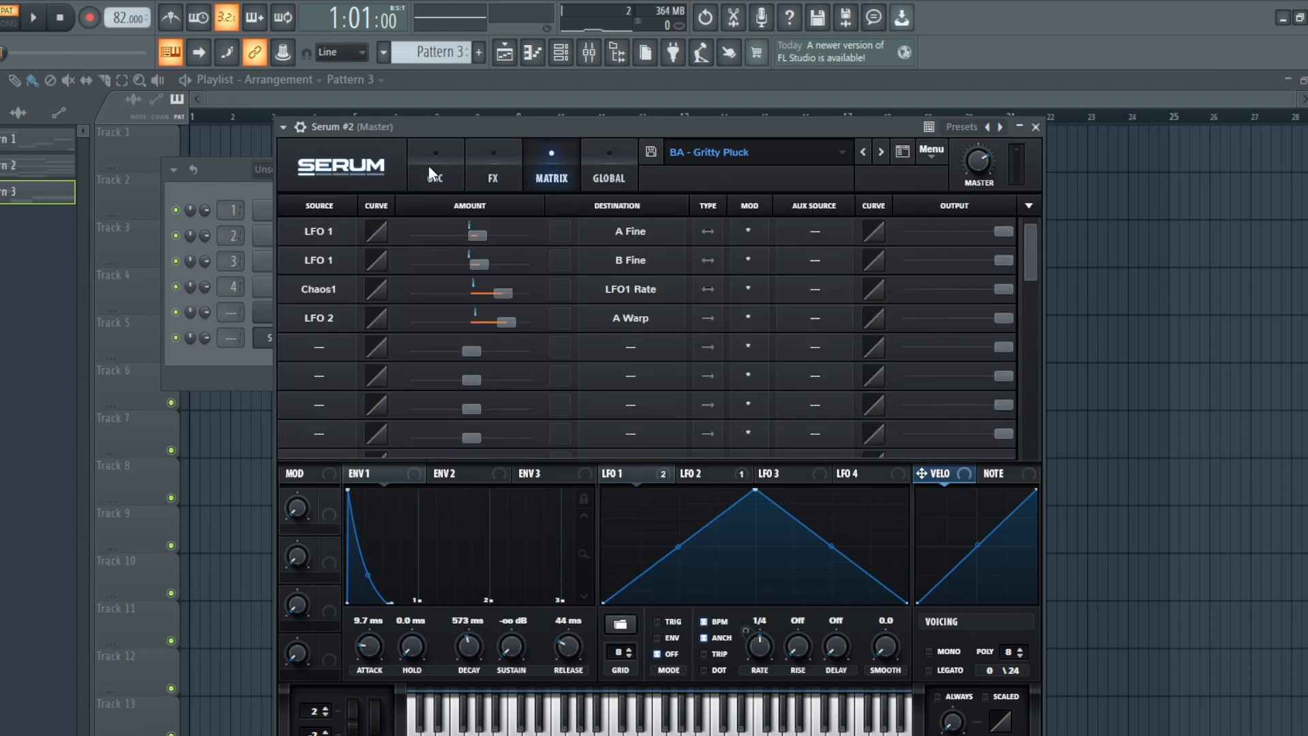
left_click(426, 158)
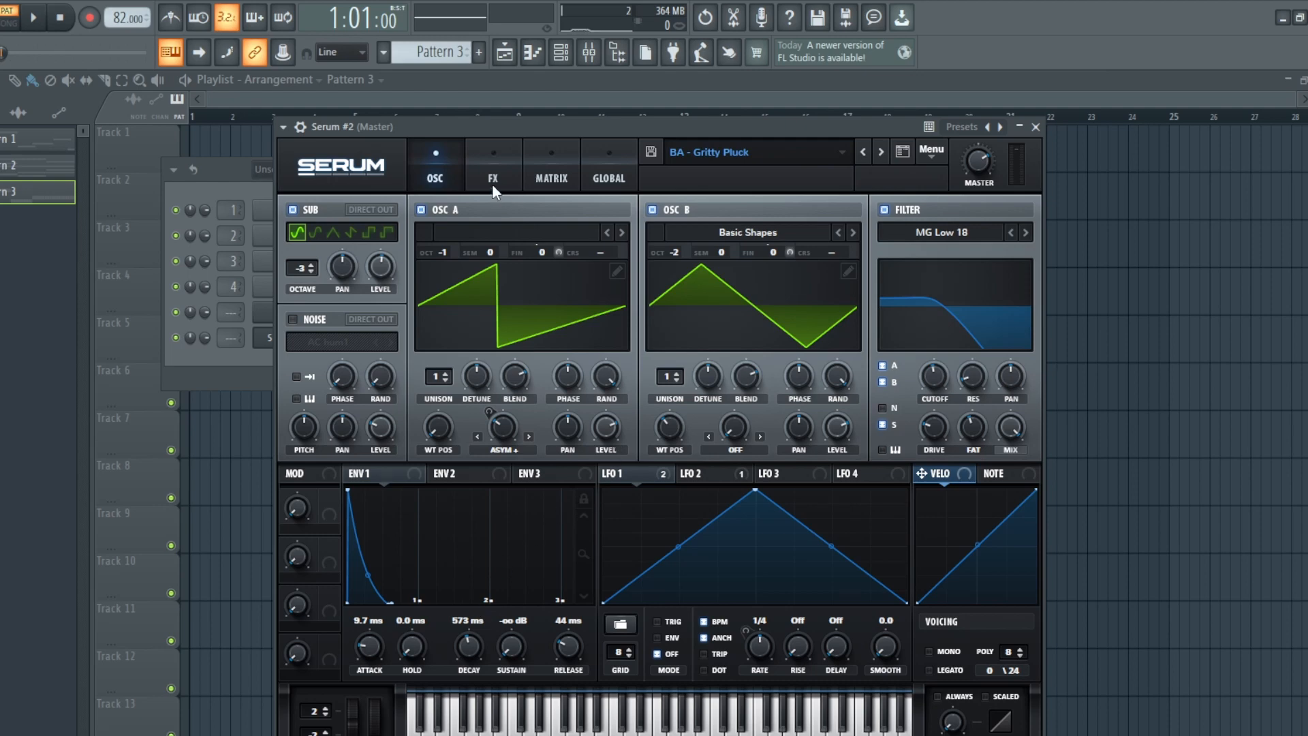
left_click(38, 19)
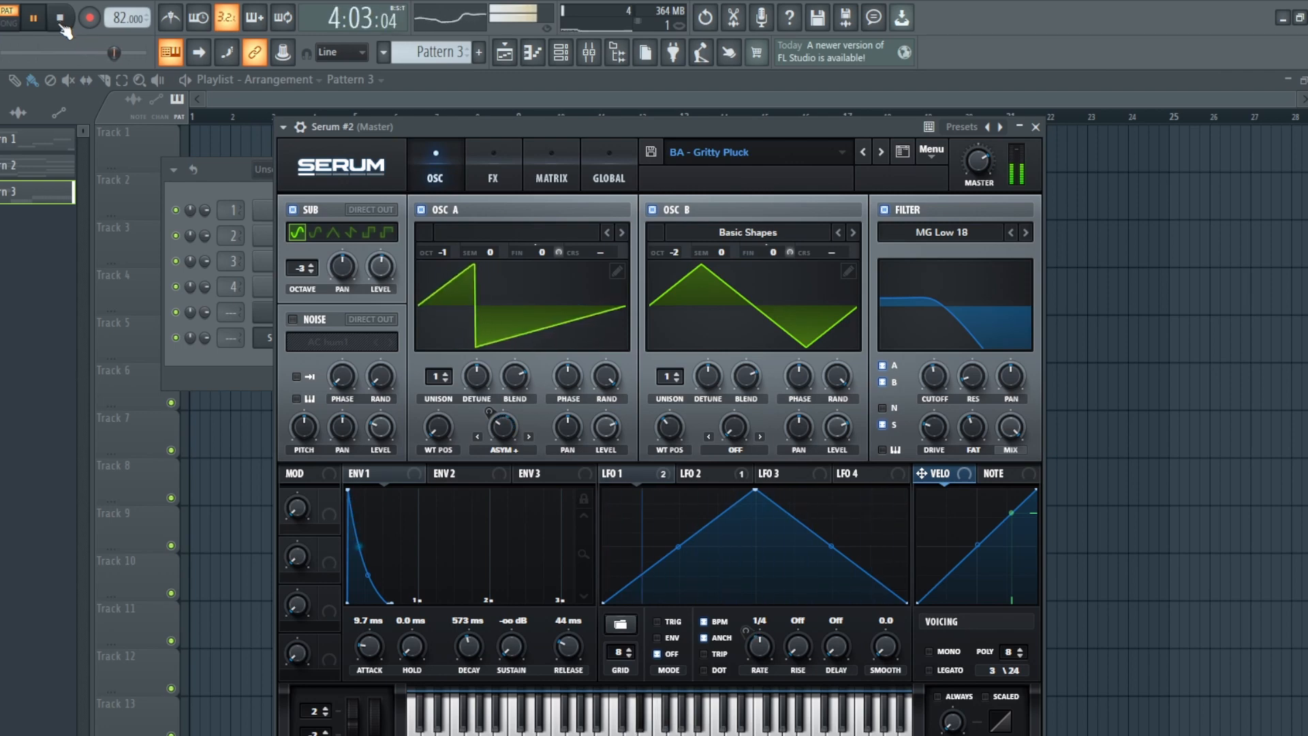
left_click(60, 25)
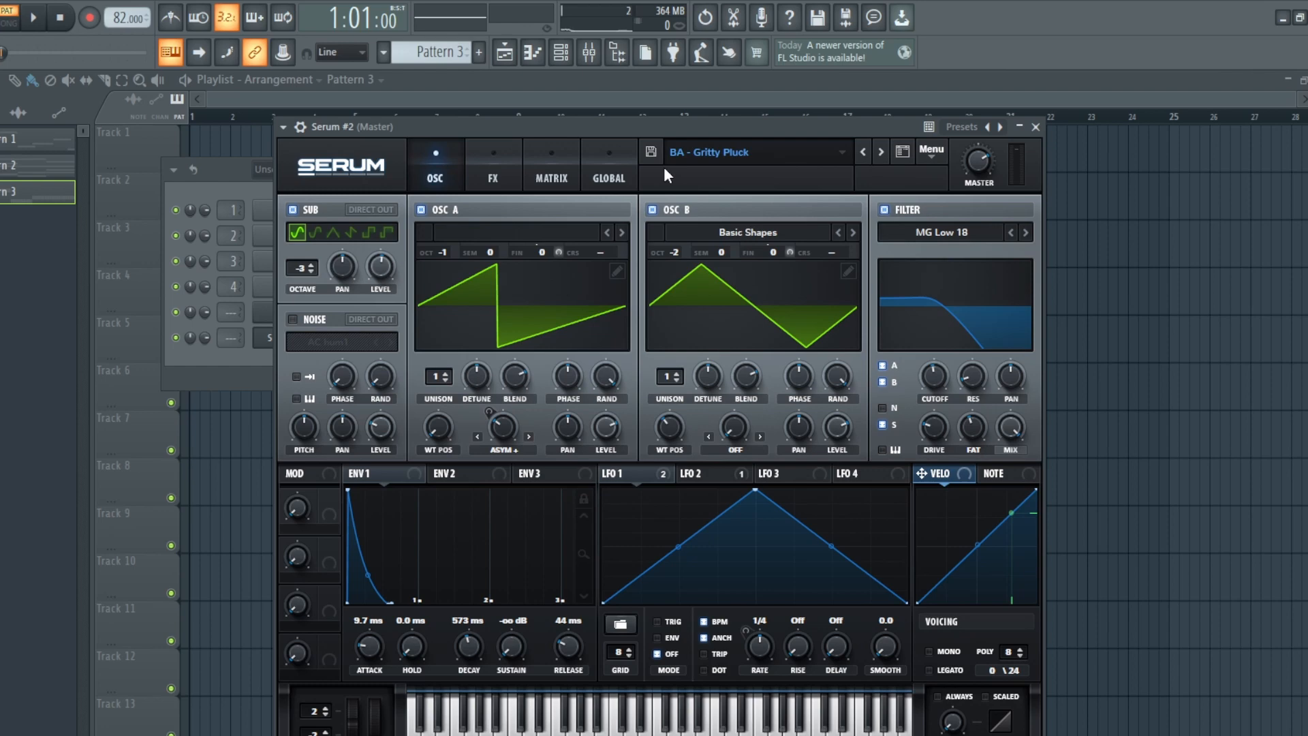
- Toggle the Tape Sat. distortion off and on during playback to compare the bass with and without it
left_click(495, 165)
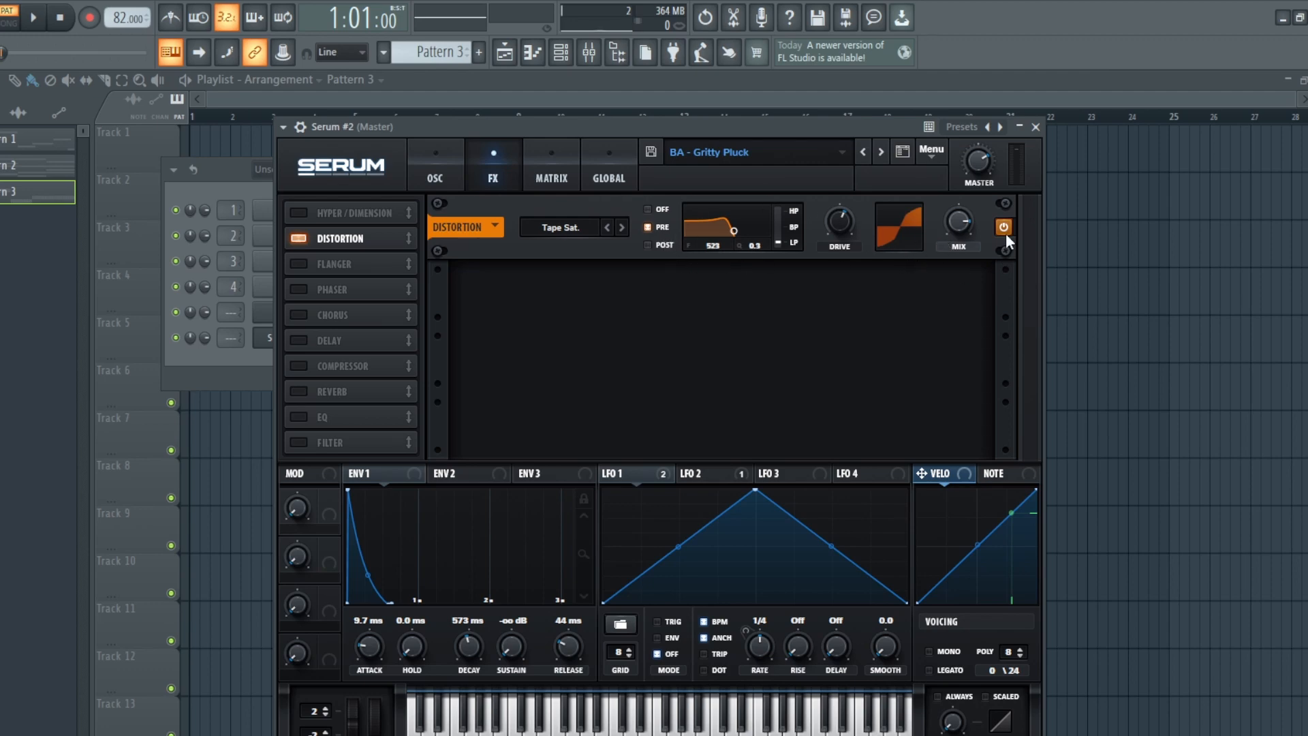
key("space")
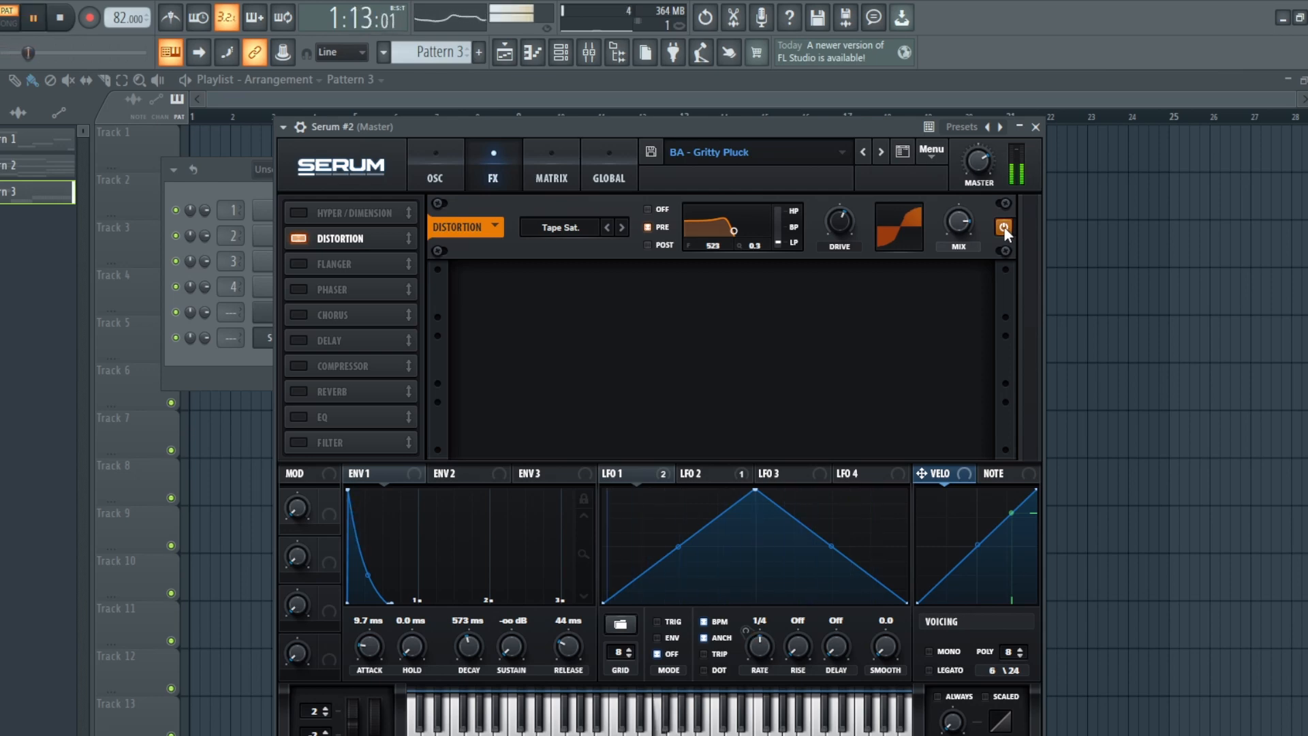
left_click(1003, 227)
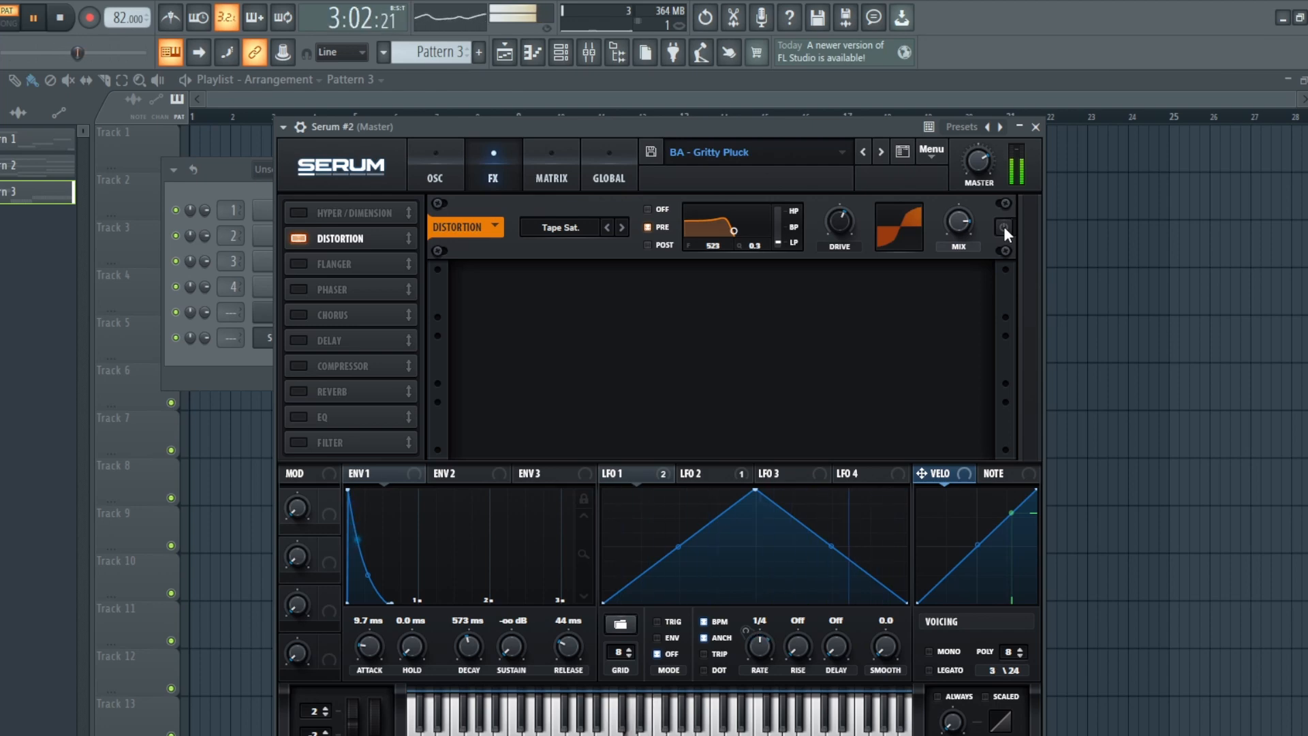
left_click(1004, 226)
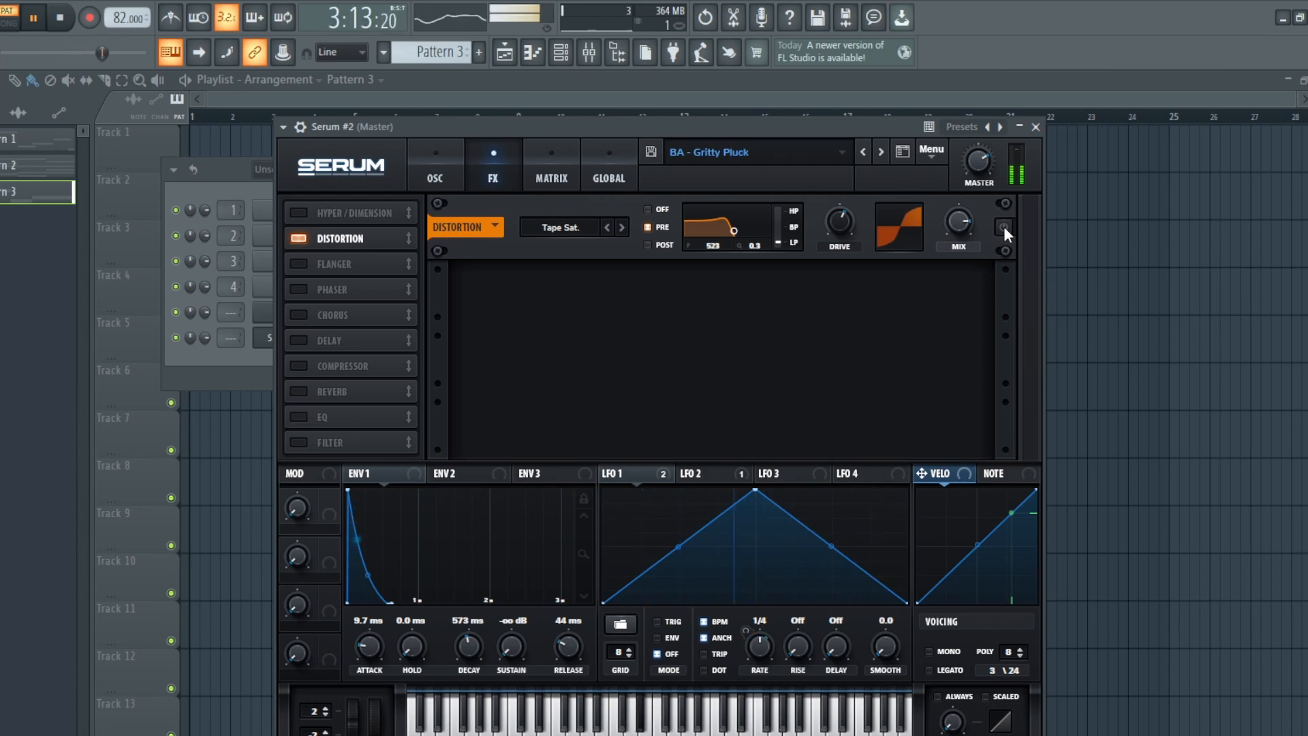
- Examine the LFO 1, Chaos1 and LFO 2 routings in the modulation matrix while playing the pattern
left_click(553, 162)
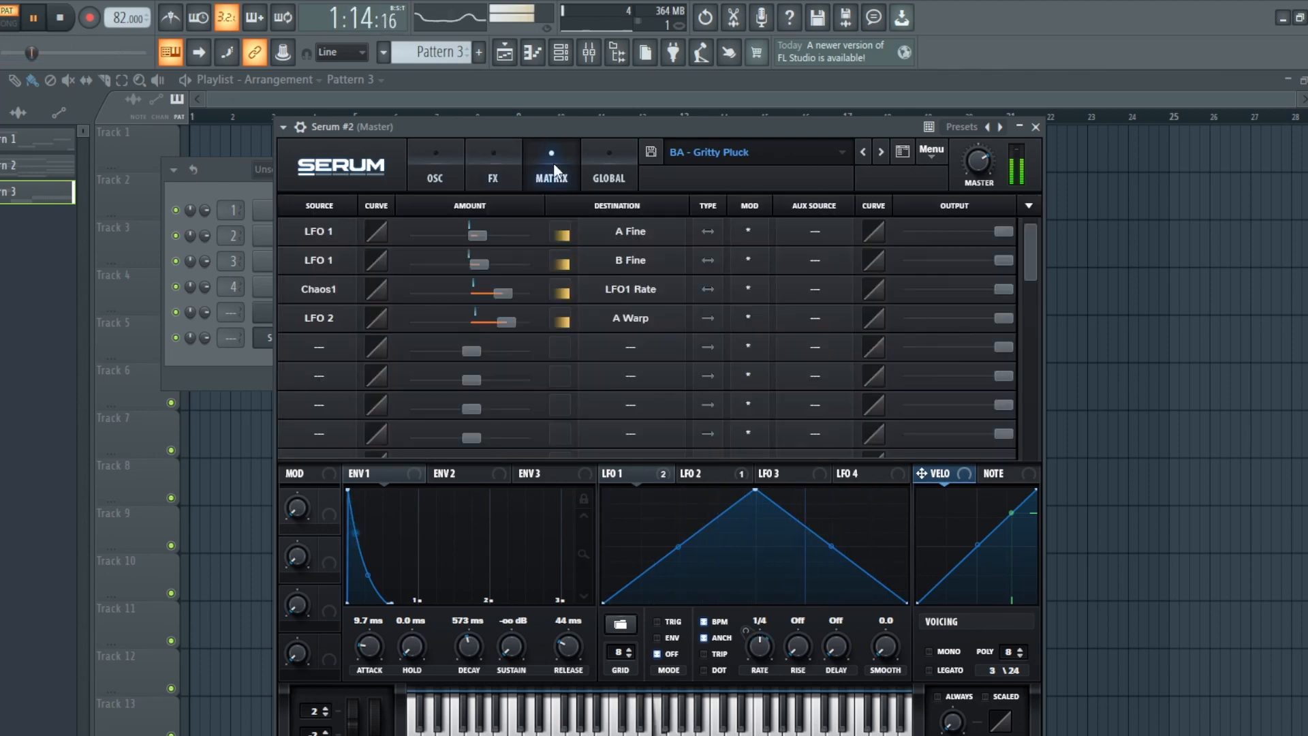
key("space")
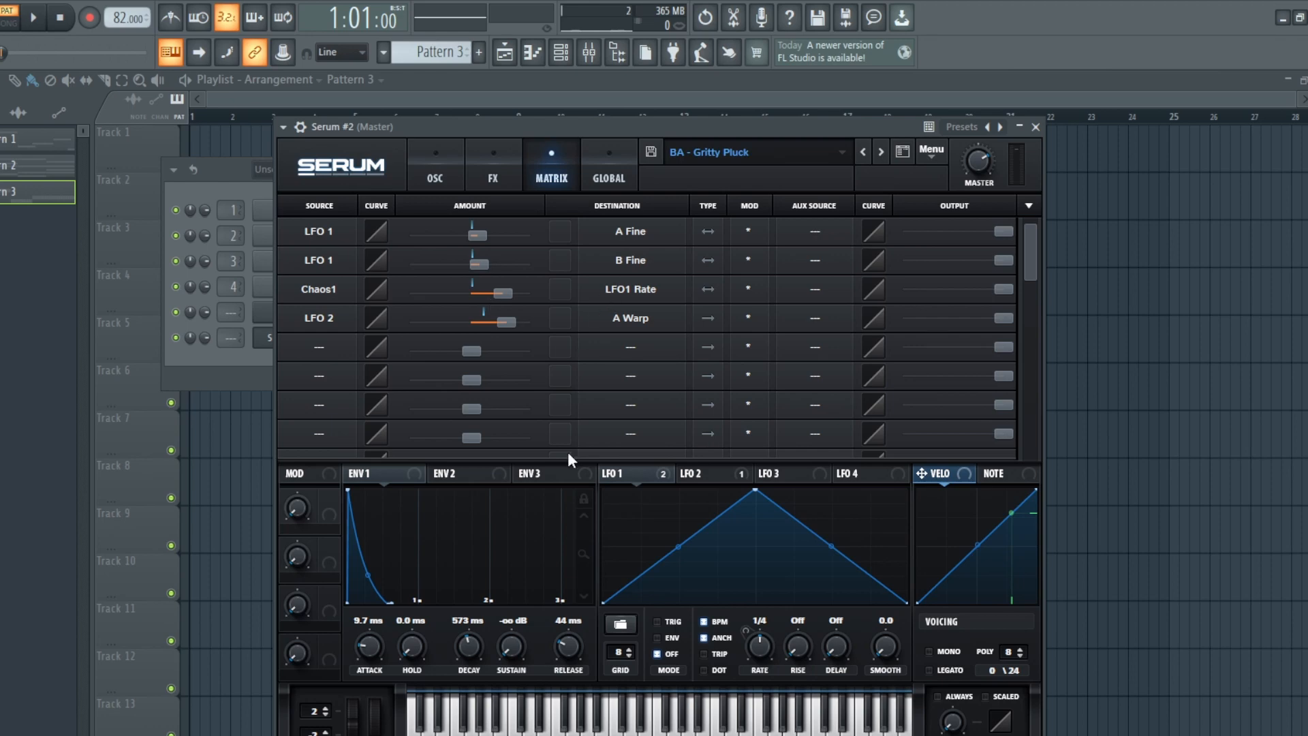
key("space")
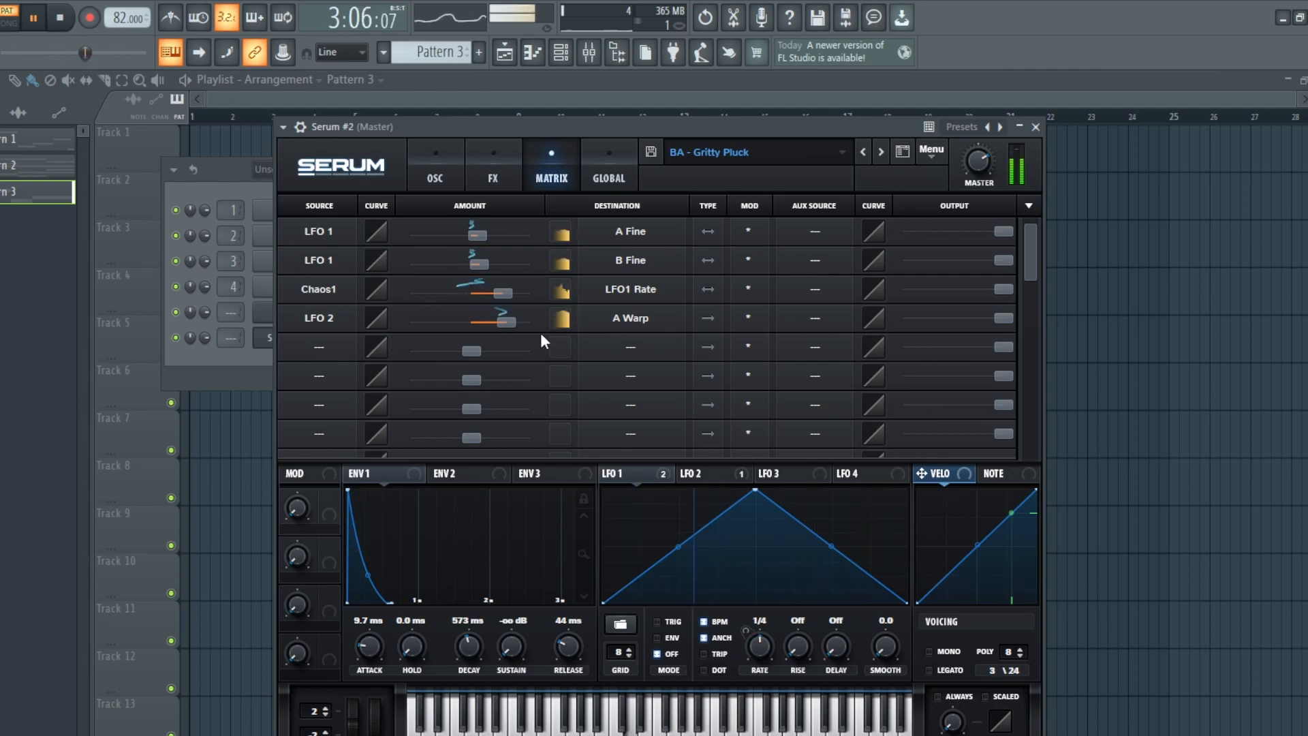
key("space")
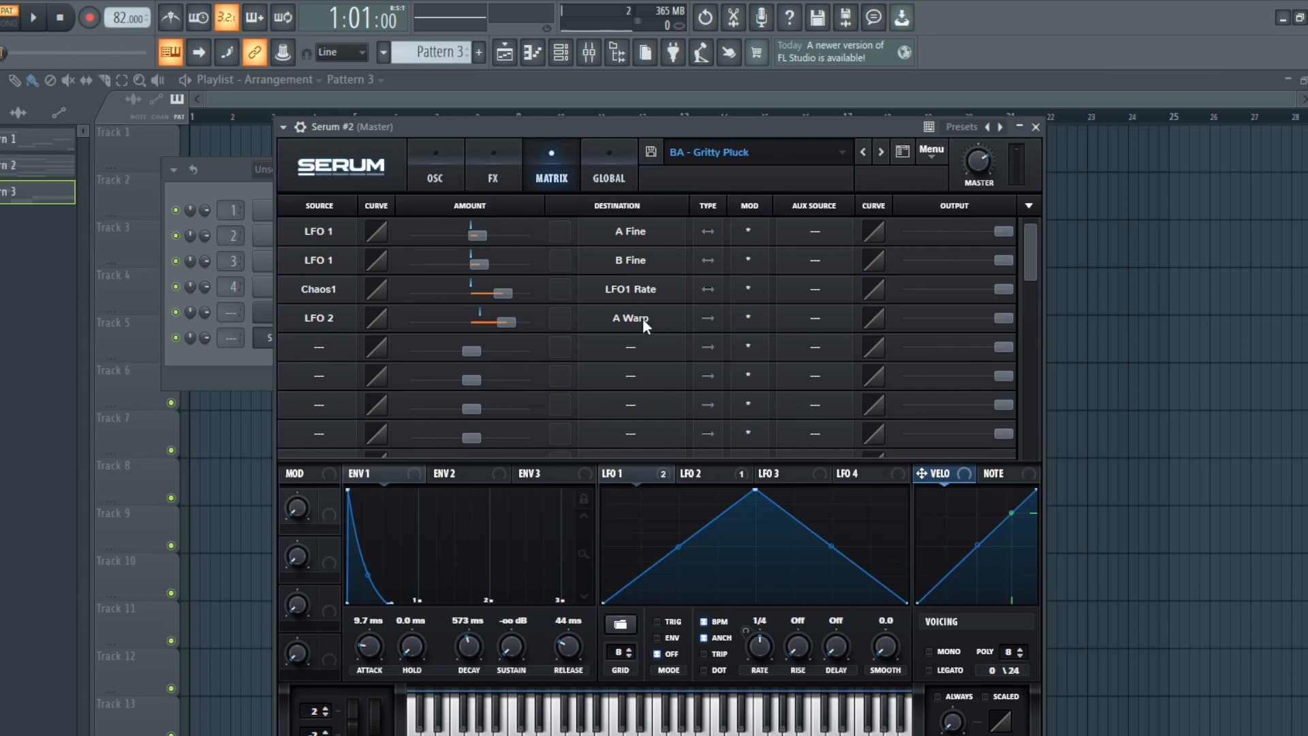
- Show LFO 2 with oscillator A's Asym + warp and play the pattern to hear the modulation
left_click(735, 470)
left_click(433, 163)
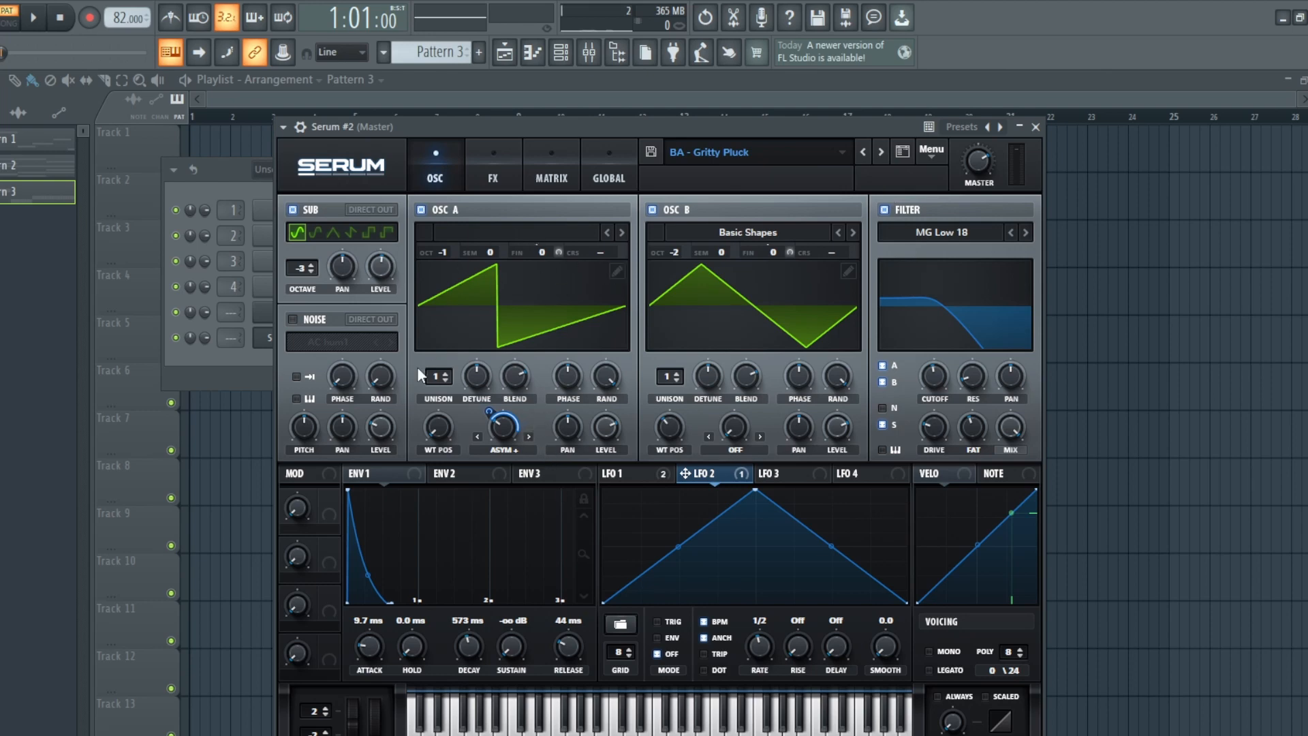
key("space")
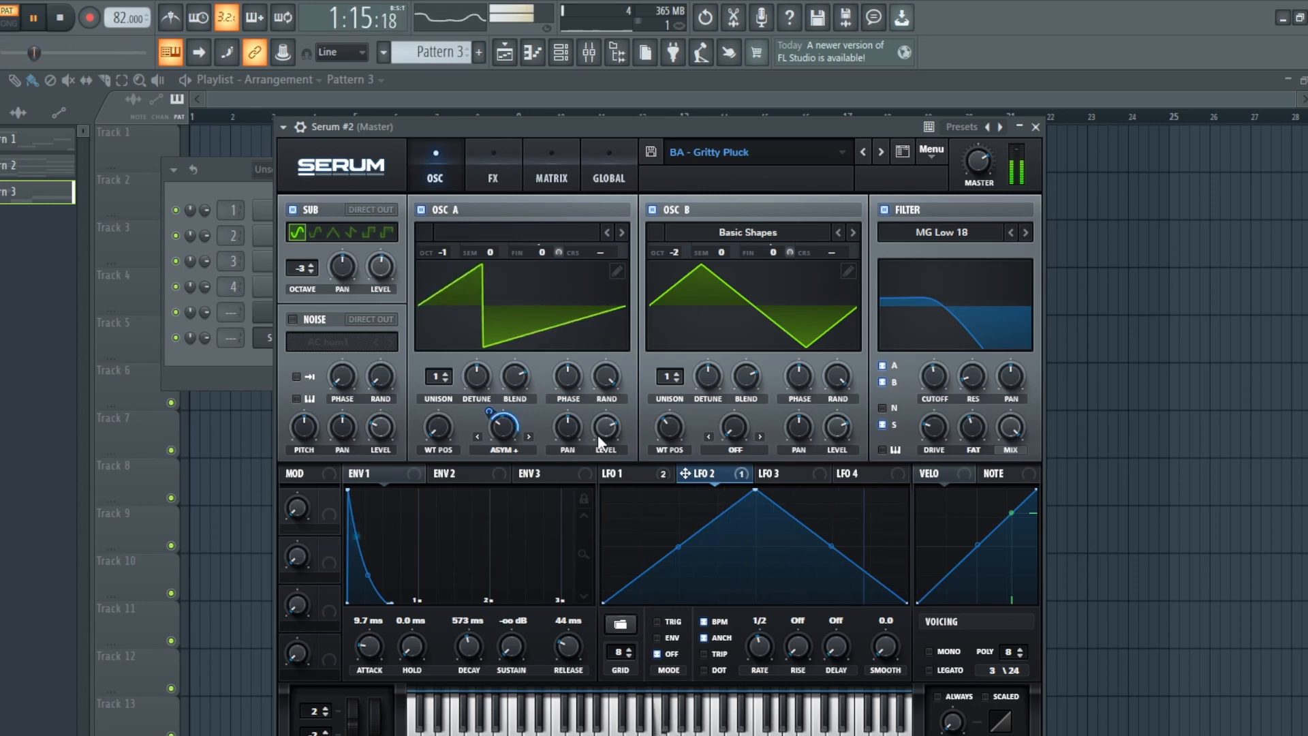
key("space")
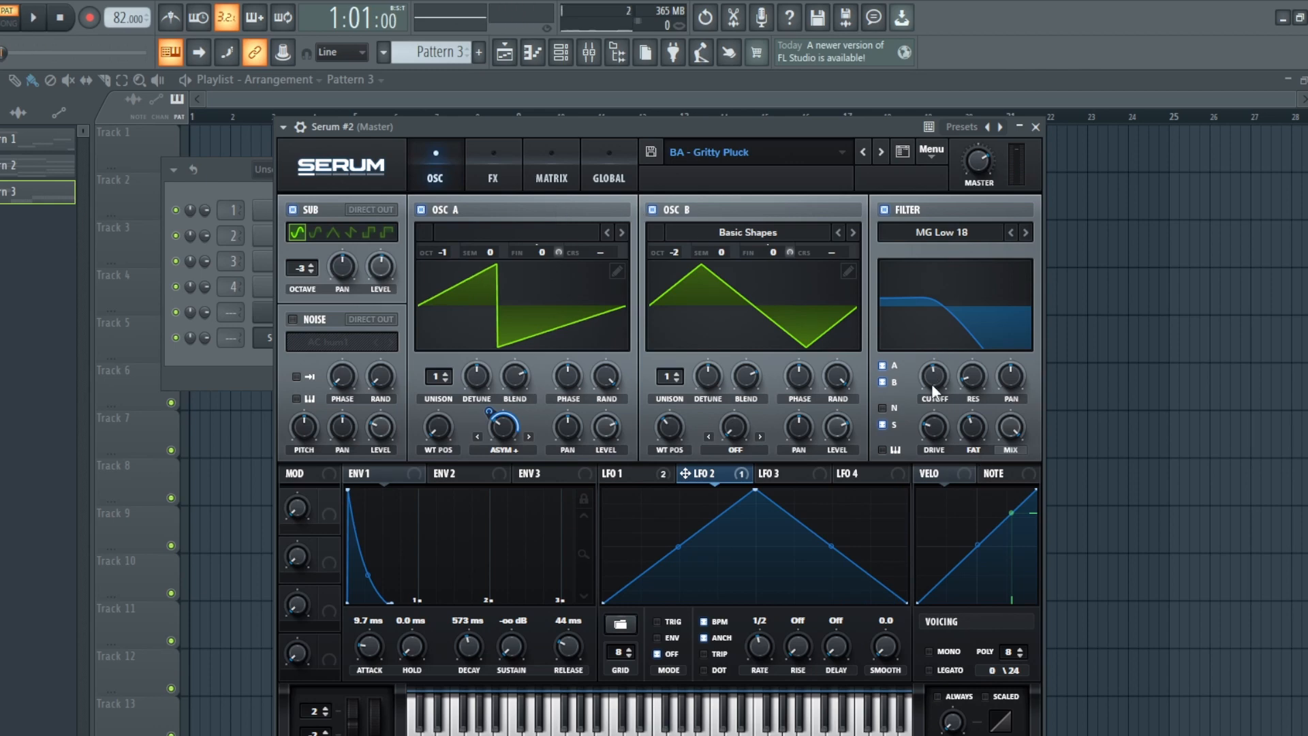
- Adjust the MG Low 18 filter's cutoff during playback, leaving it slightly lower, and stop the pattern
mouse_move(931, 383)
key("space")
mouse_move(938, 388)
left_mouse_down()
mouse_move(941, 298)
mouse_move(941, 390)
left_mouse_up()
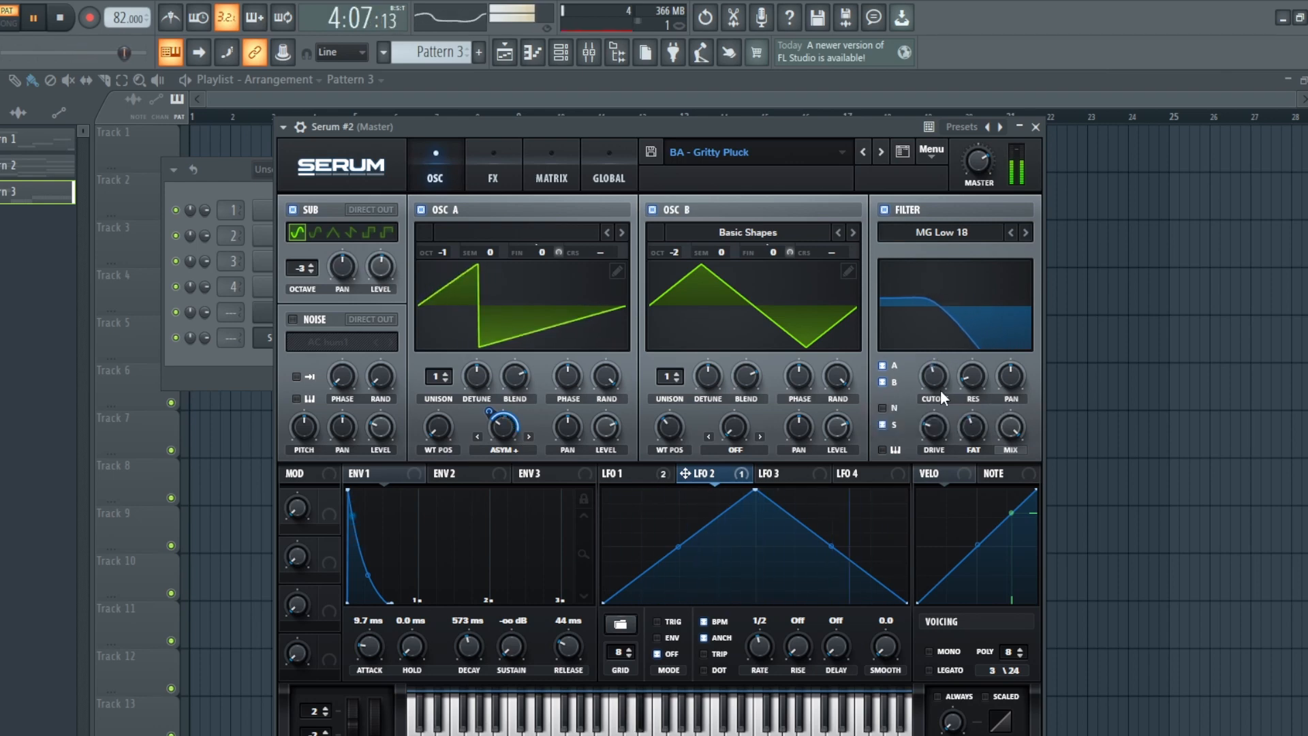
key("space")
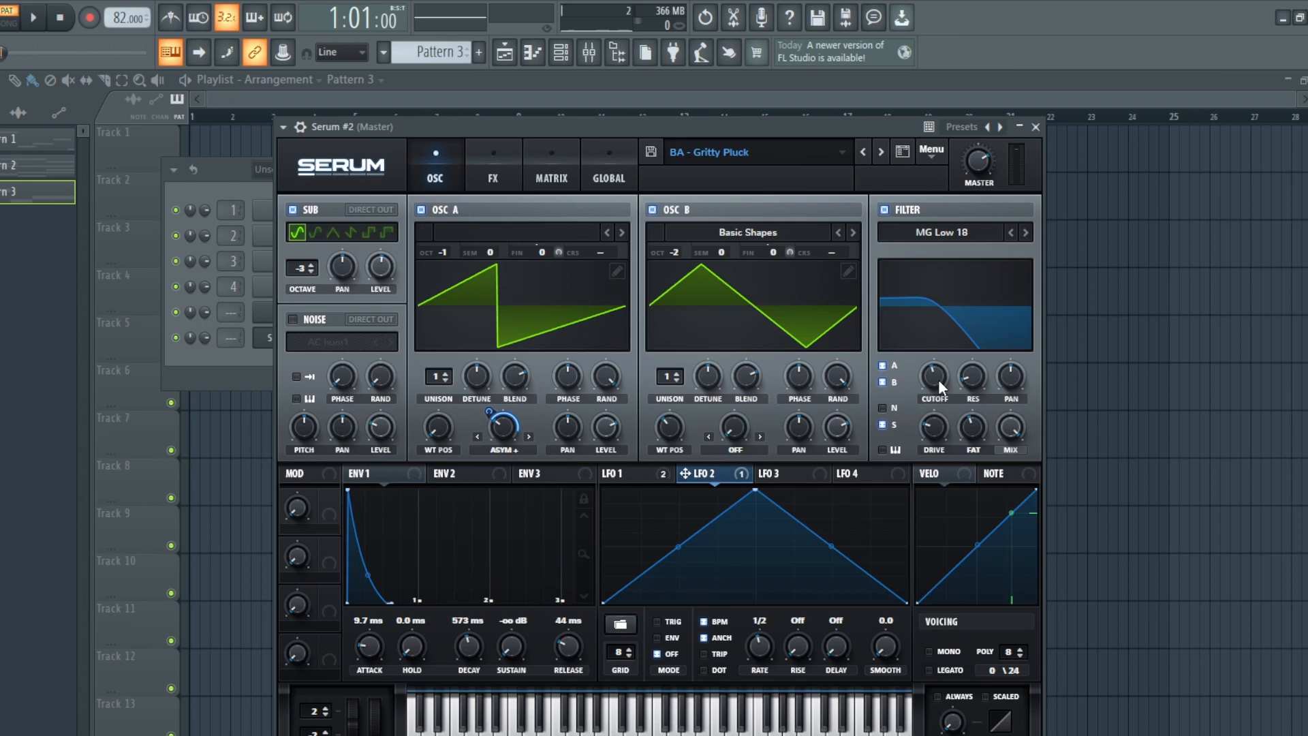
- Review the Gritty Pluck preset's oscillator, effects and modulation matrix pages once more
left_click(494, 148)
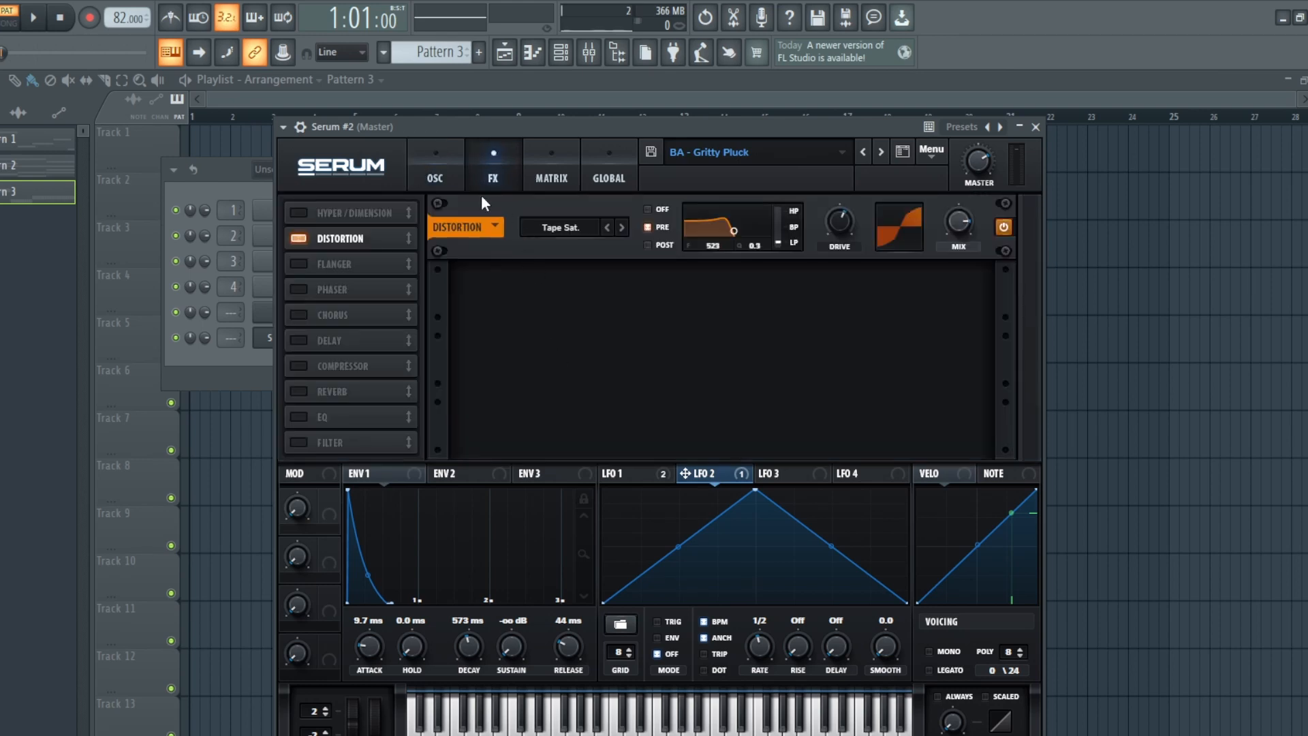
left_click(435, 174)
left_click(494, 179)
left_click(434, 173)
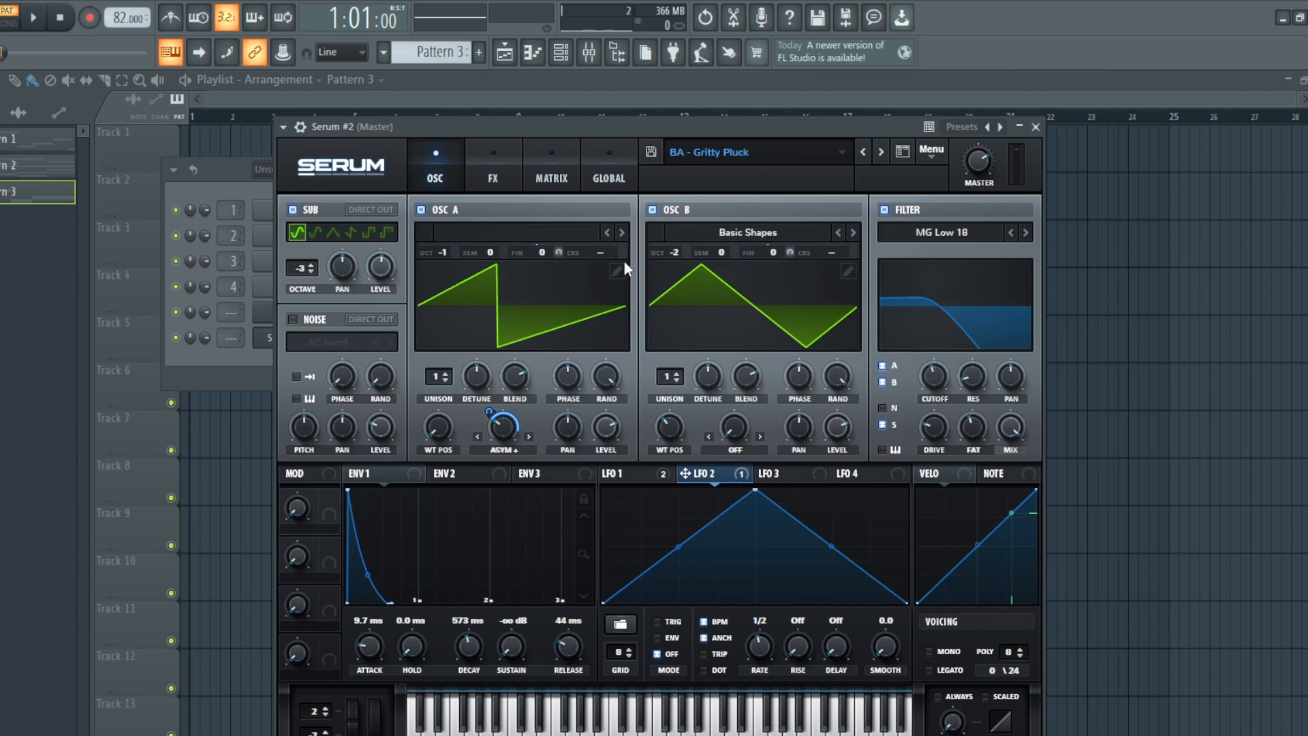
left_click(531, 176)
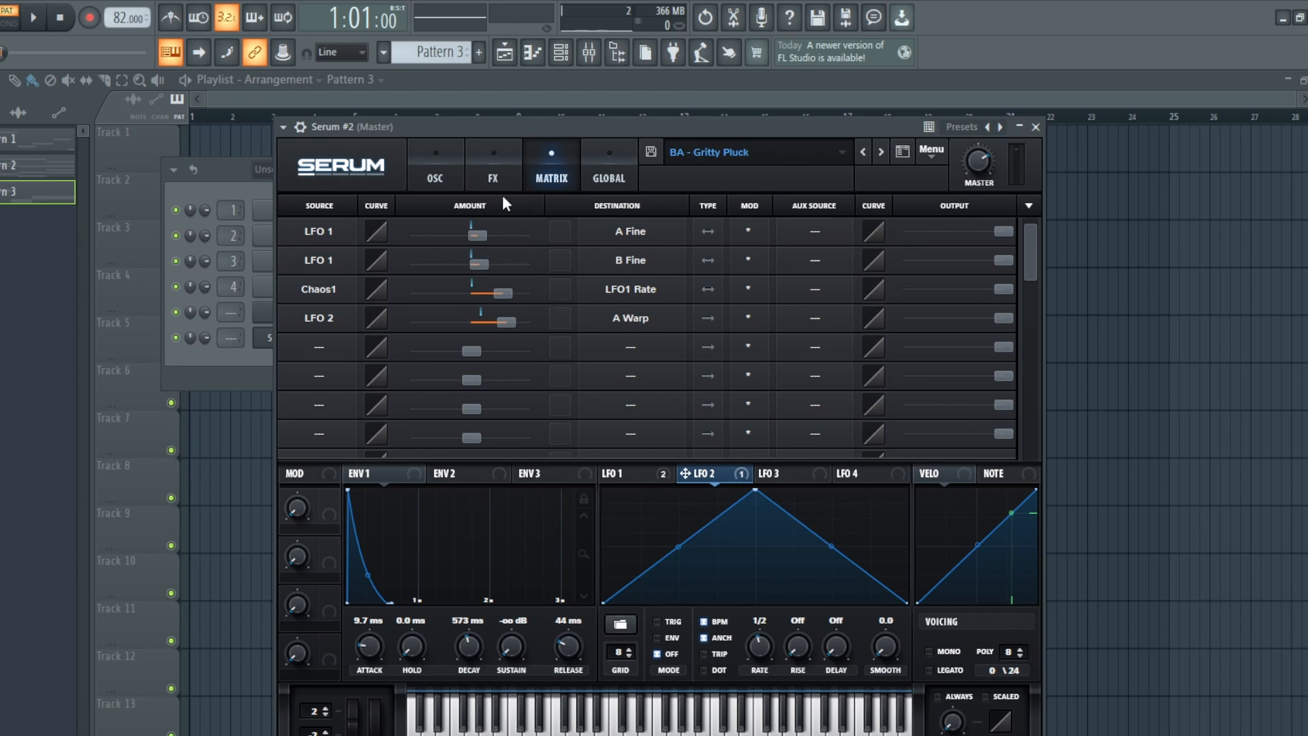
left_click(454, 171)
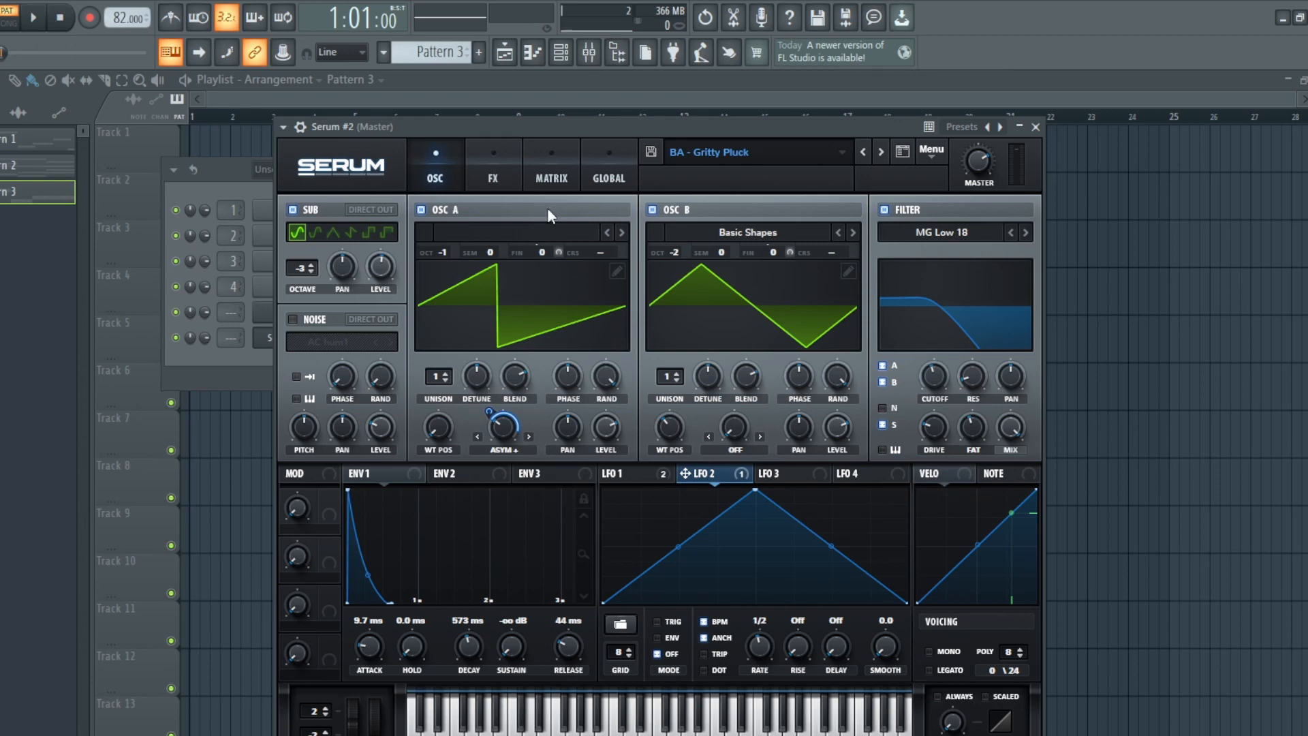
left_click(493, 174)
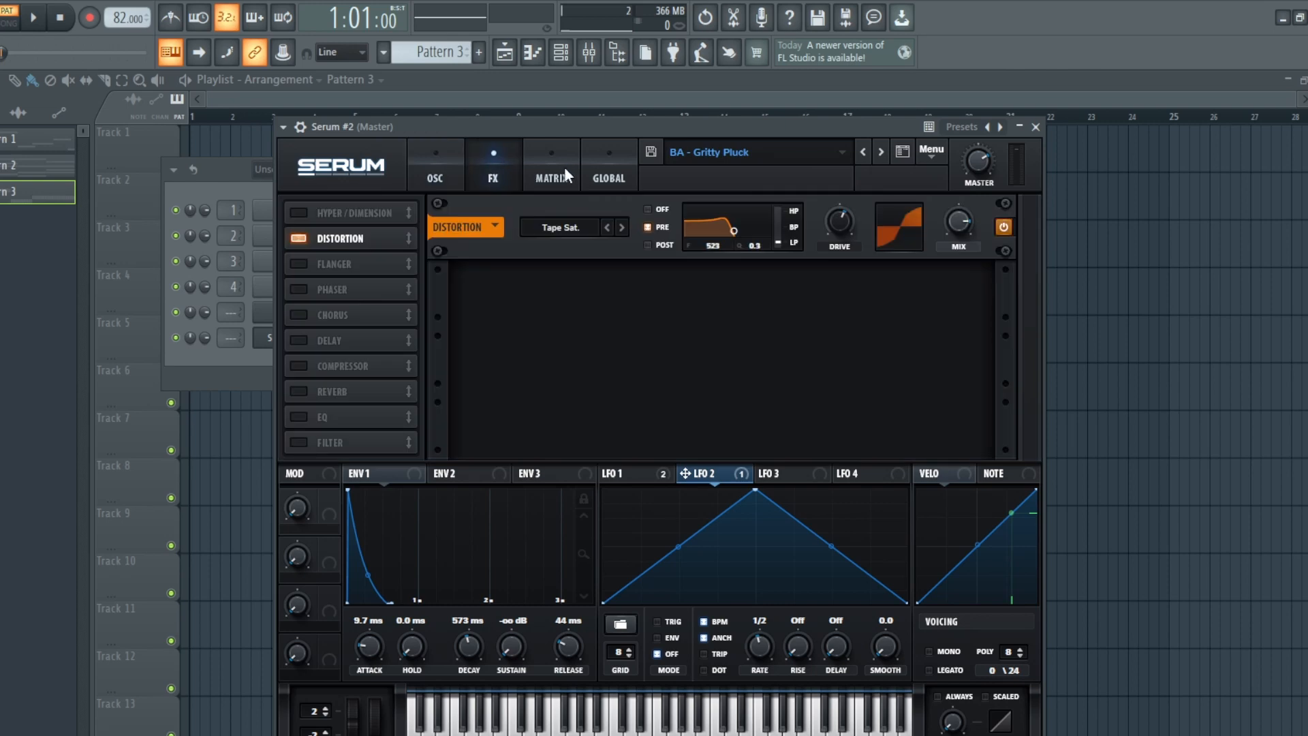
left_click(564, 173)
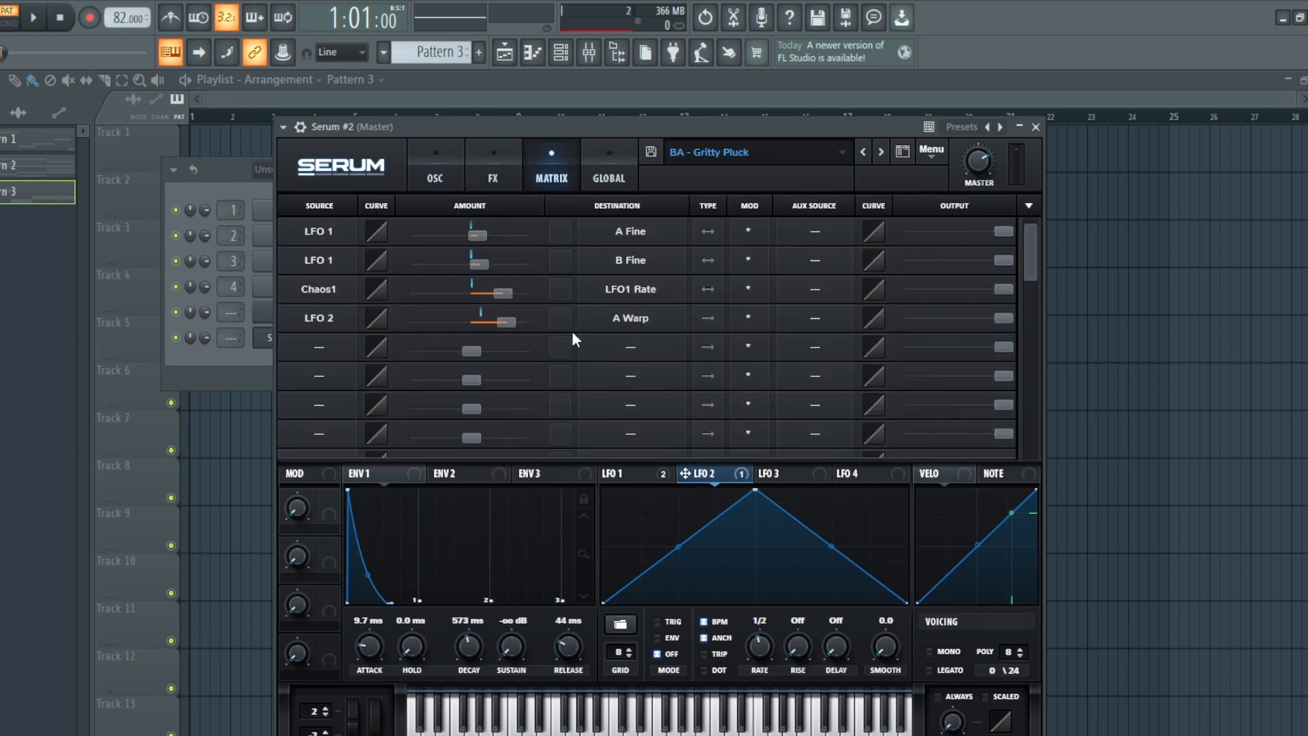
left_click(492, 175)
left_click(421, 174)
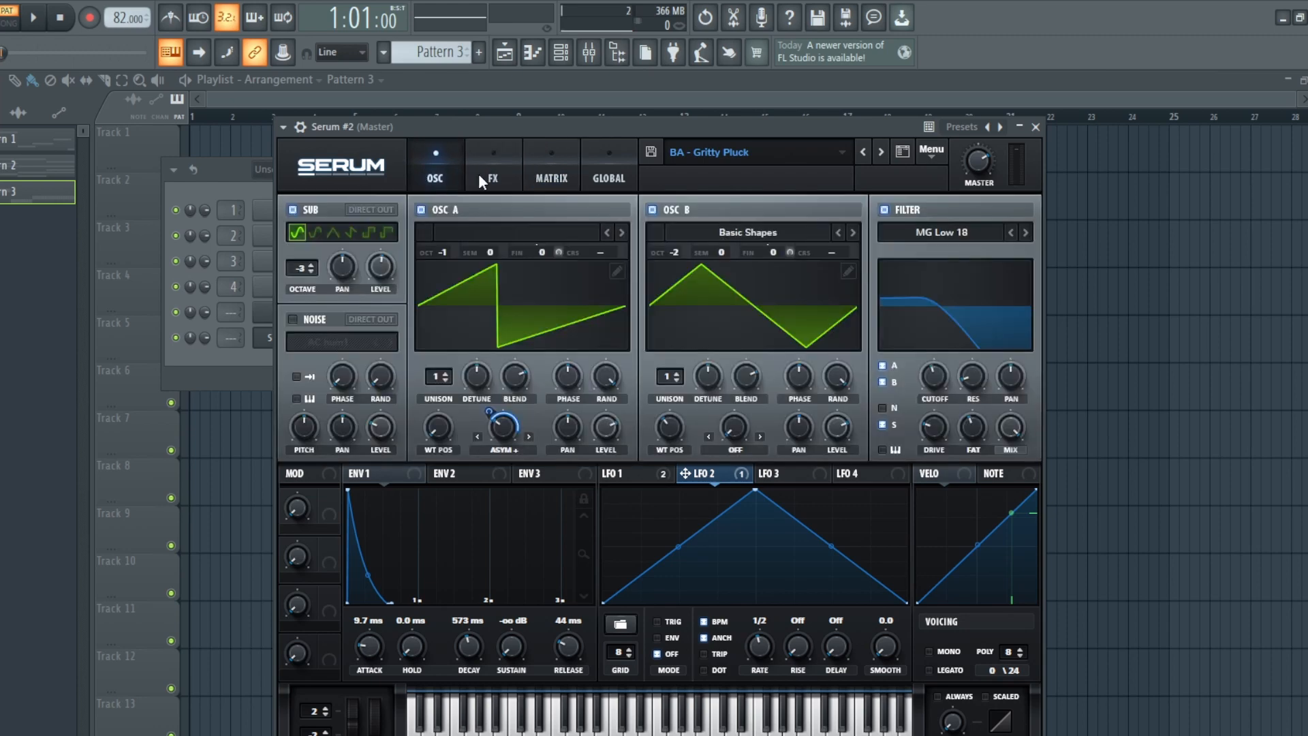